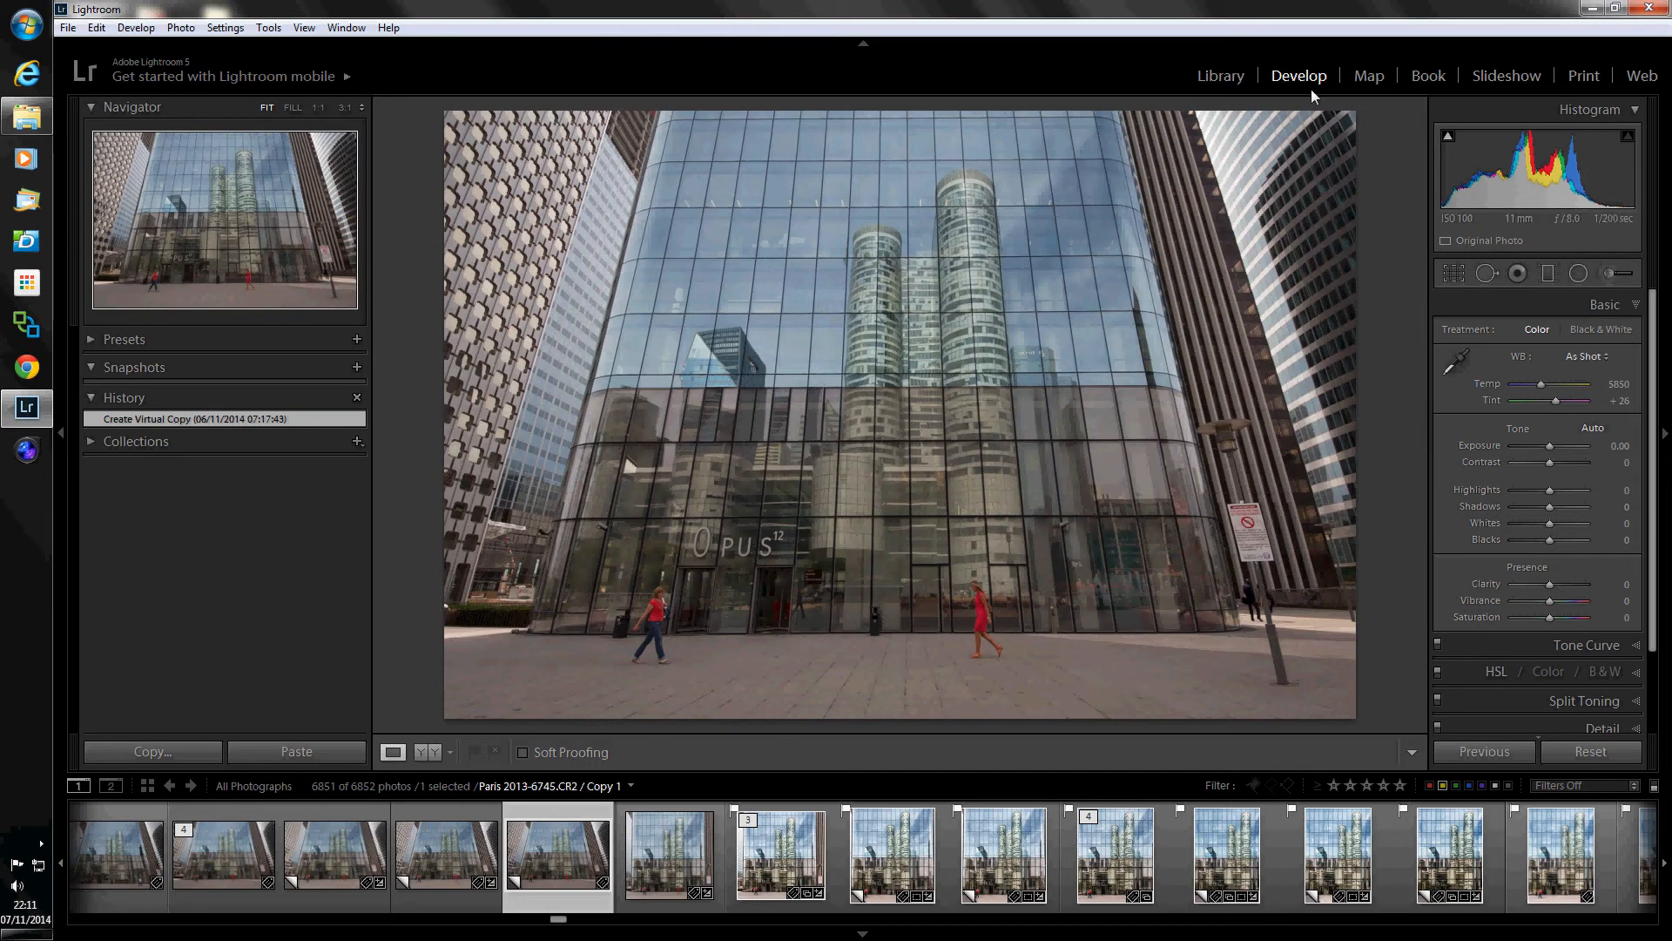
- Enable lens profile corrections and chromatic aberration removal for the photo, then show the lens profile settings
scroll(1657, 454, down, 2)
scroll(1654, 454, down, 3)
click(1555, 657)
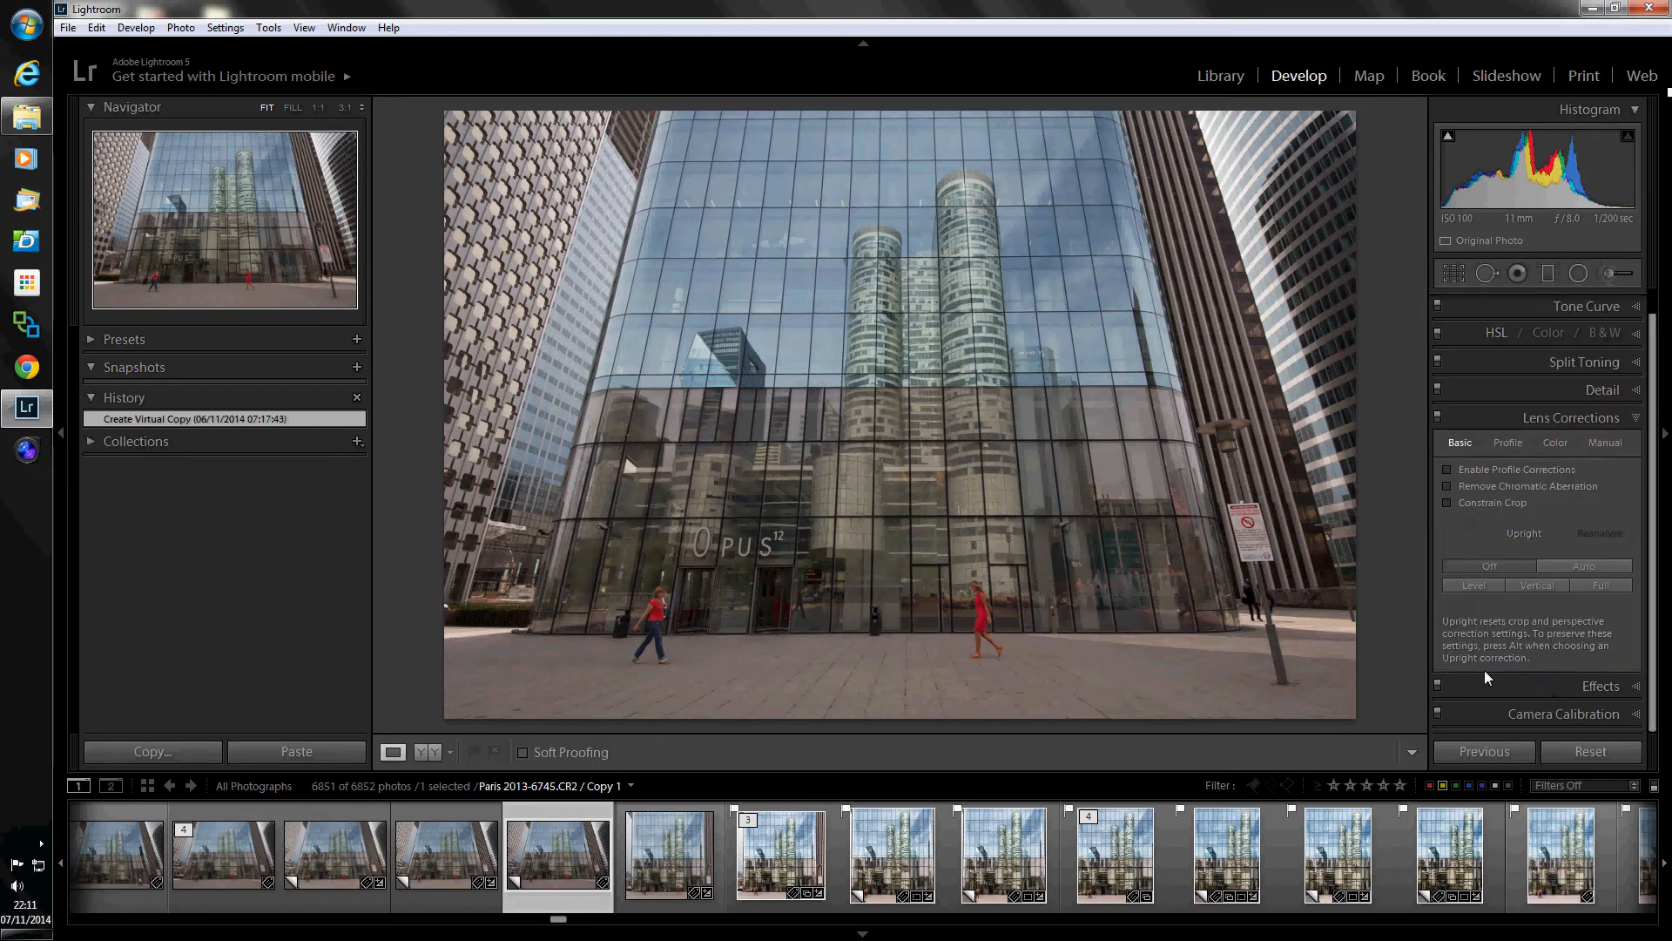
click(1447, 468)
click(1448, 486)
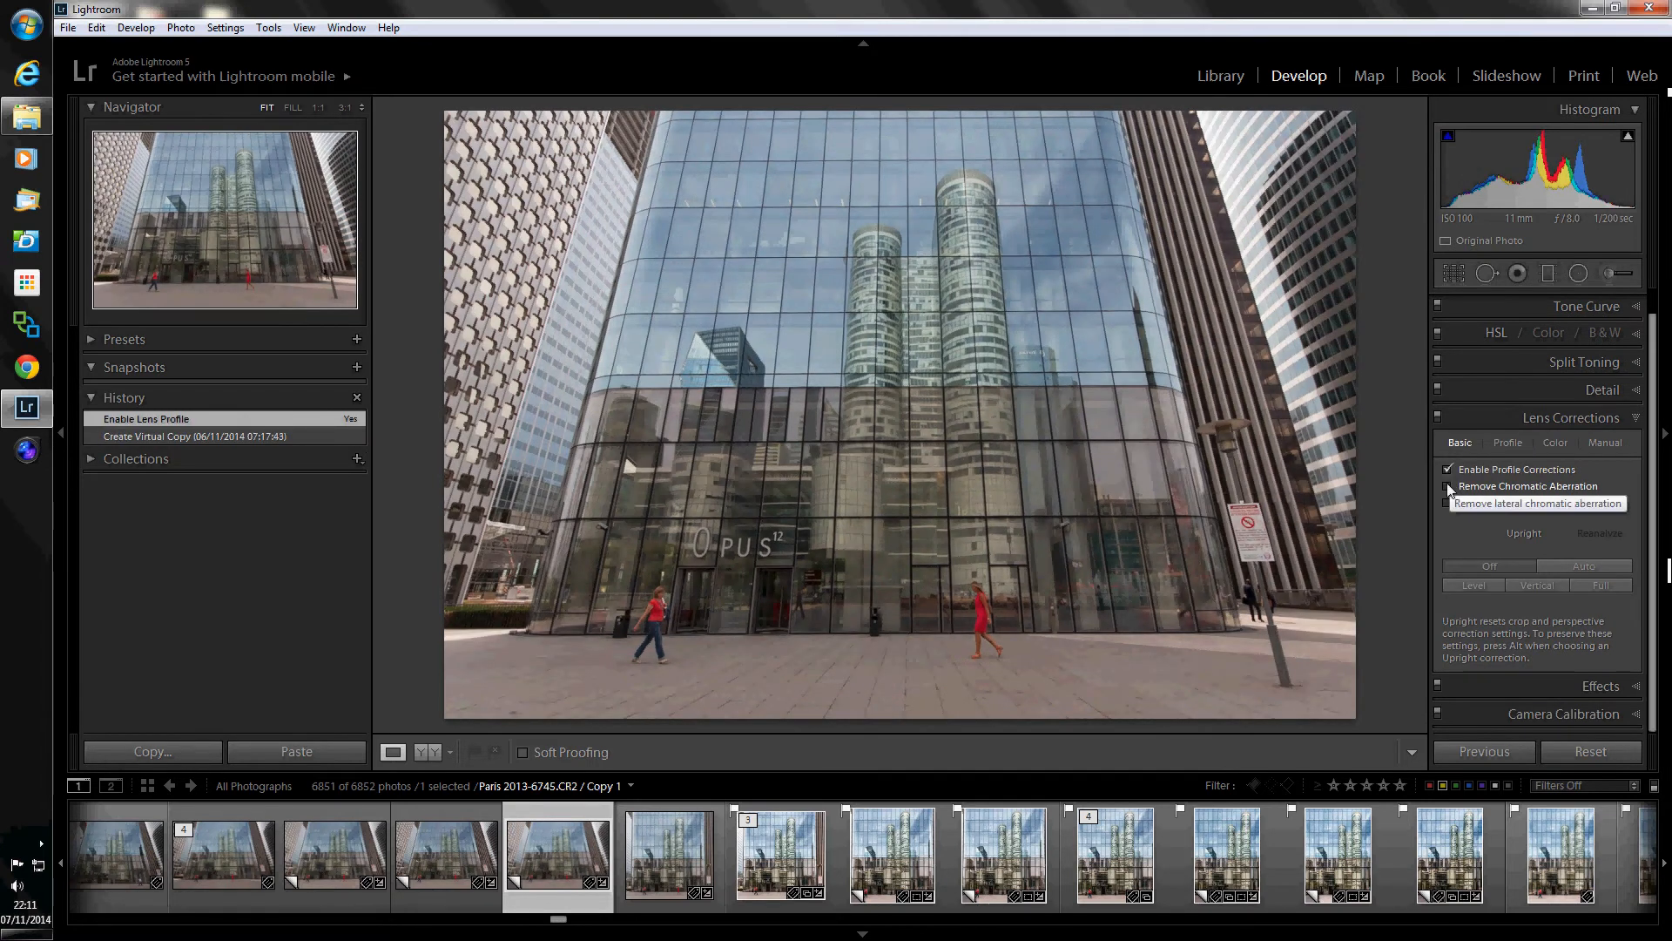
click(1507, 441)
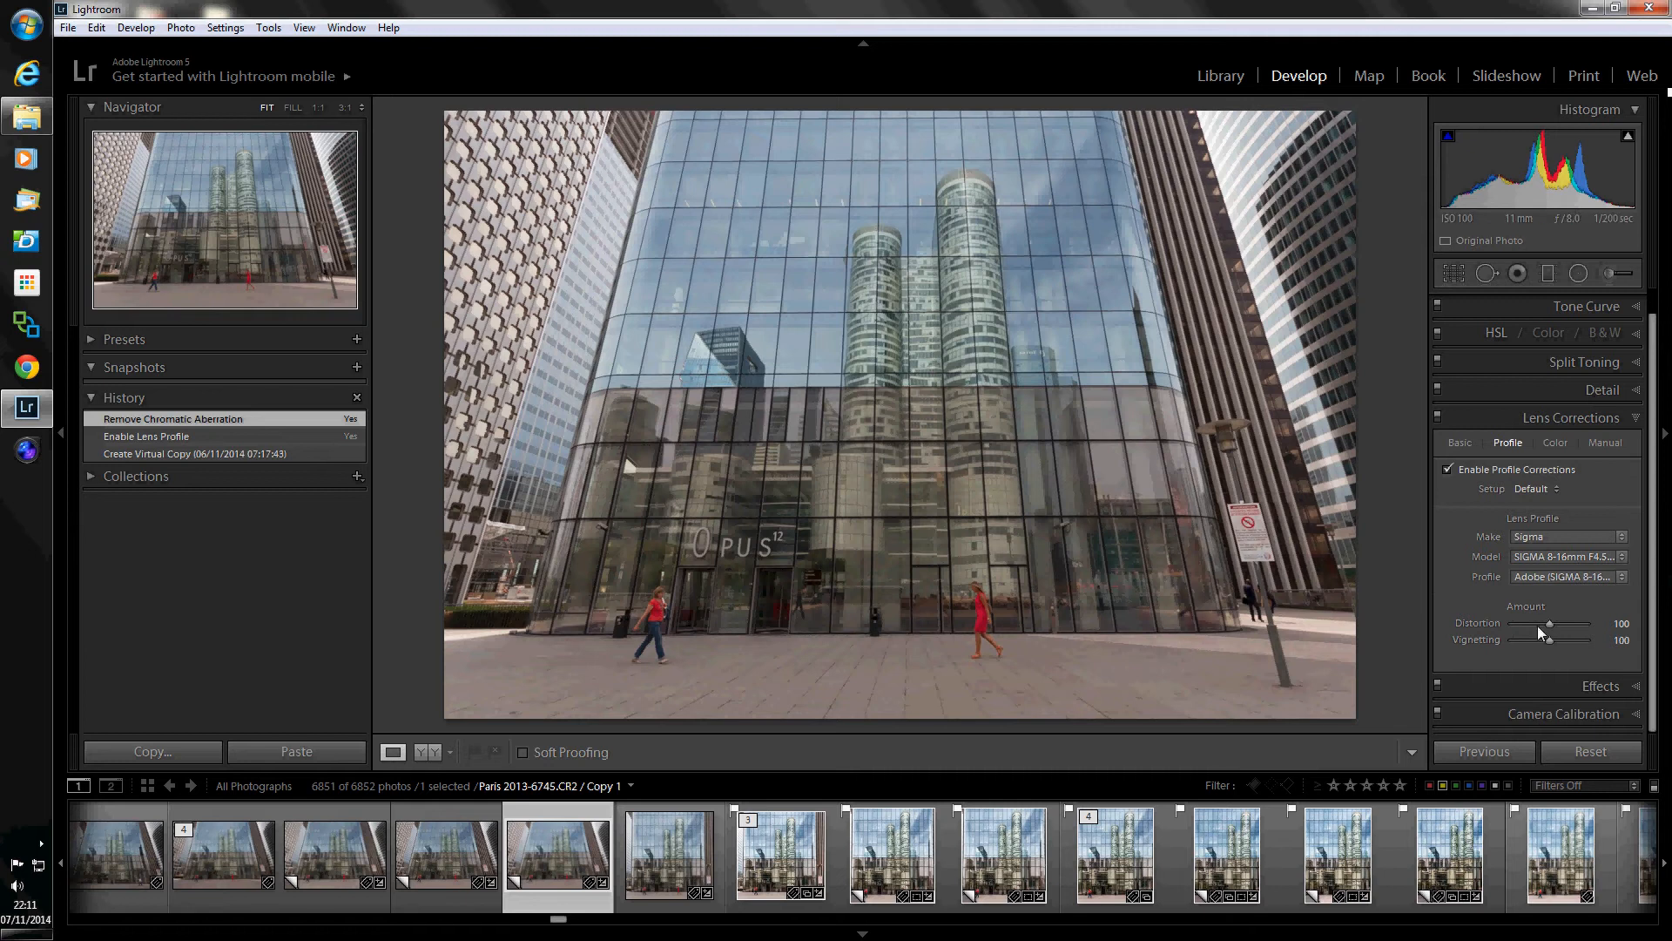
- Set the photo's luminance noise reduction to 20
click(1576, 712)
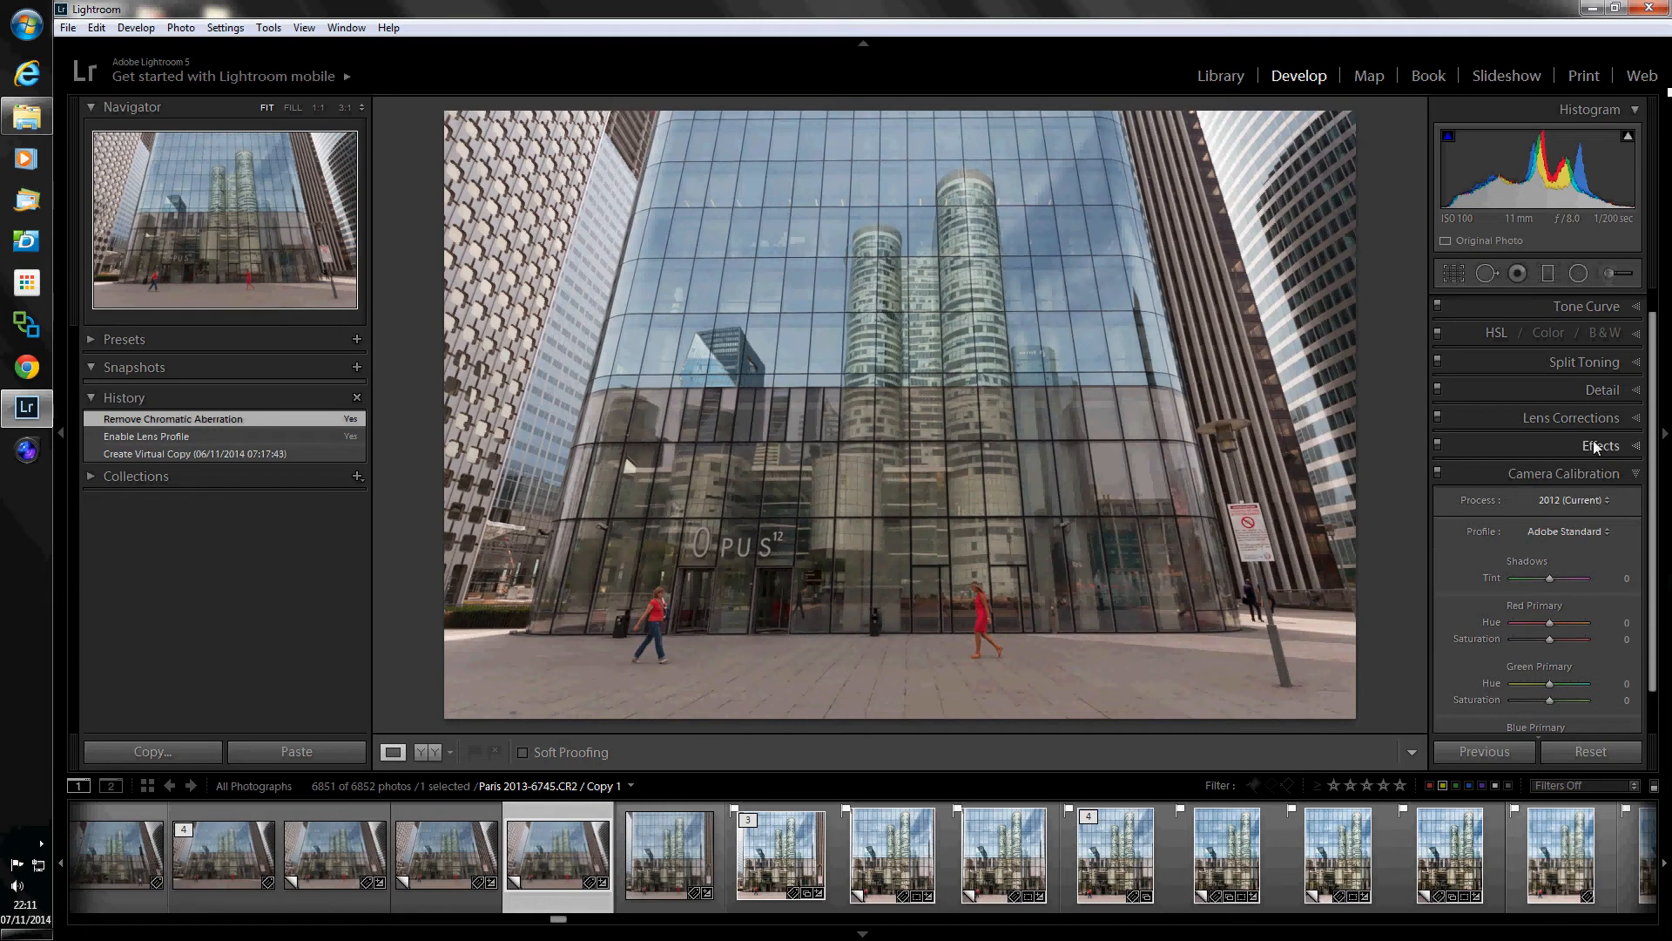
click(1601, 386)
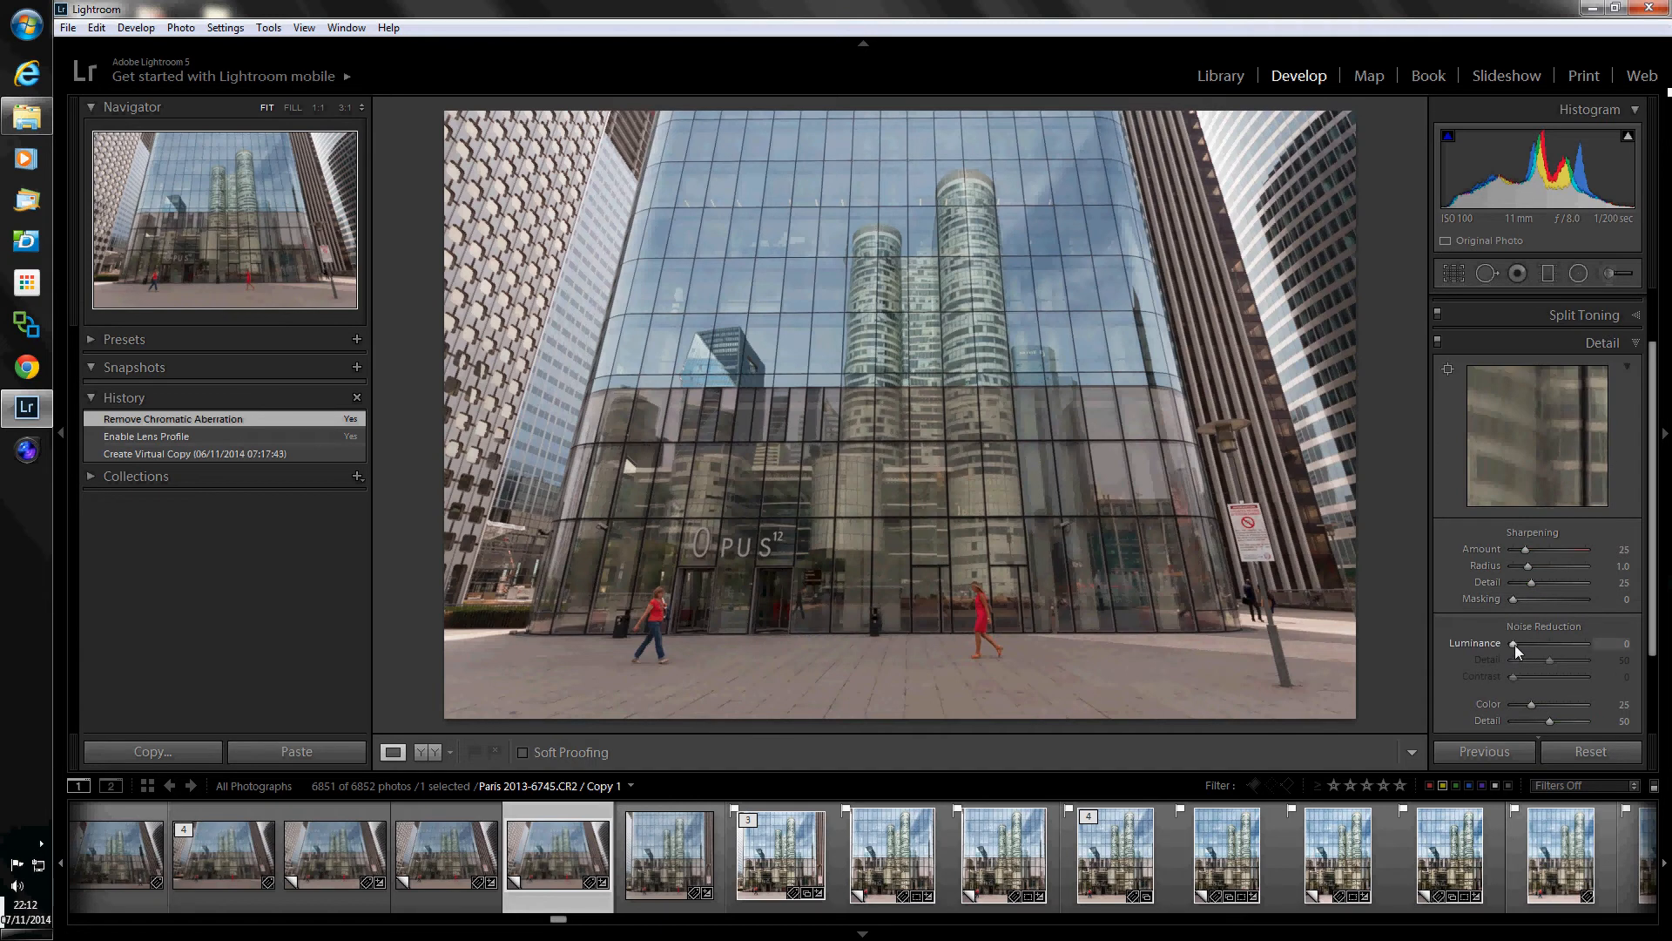
drag(1515, 643, 1529, 645)
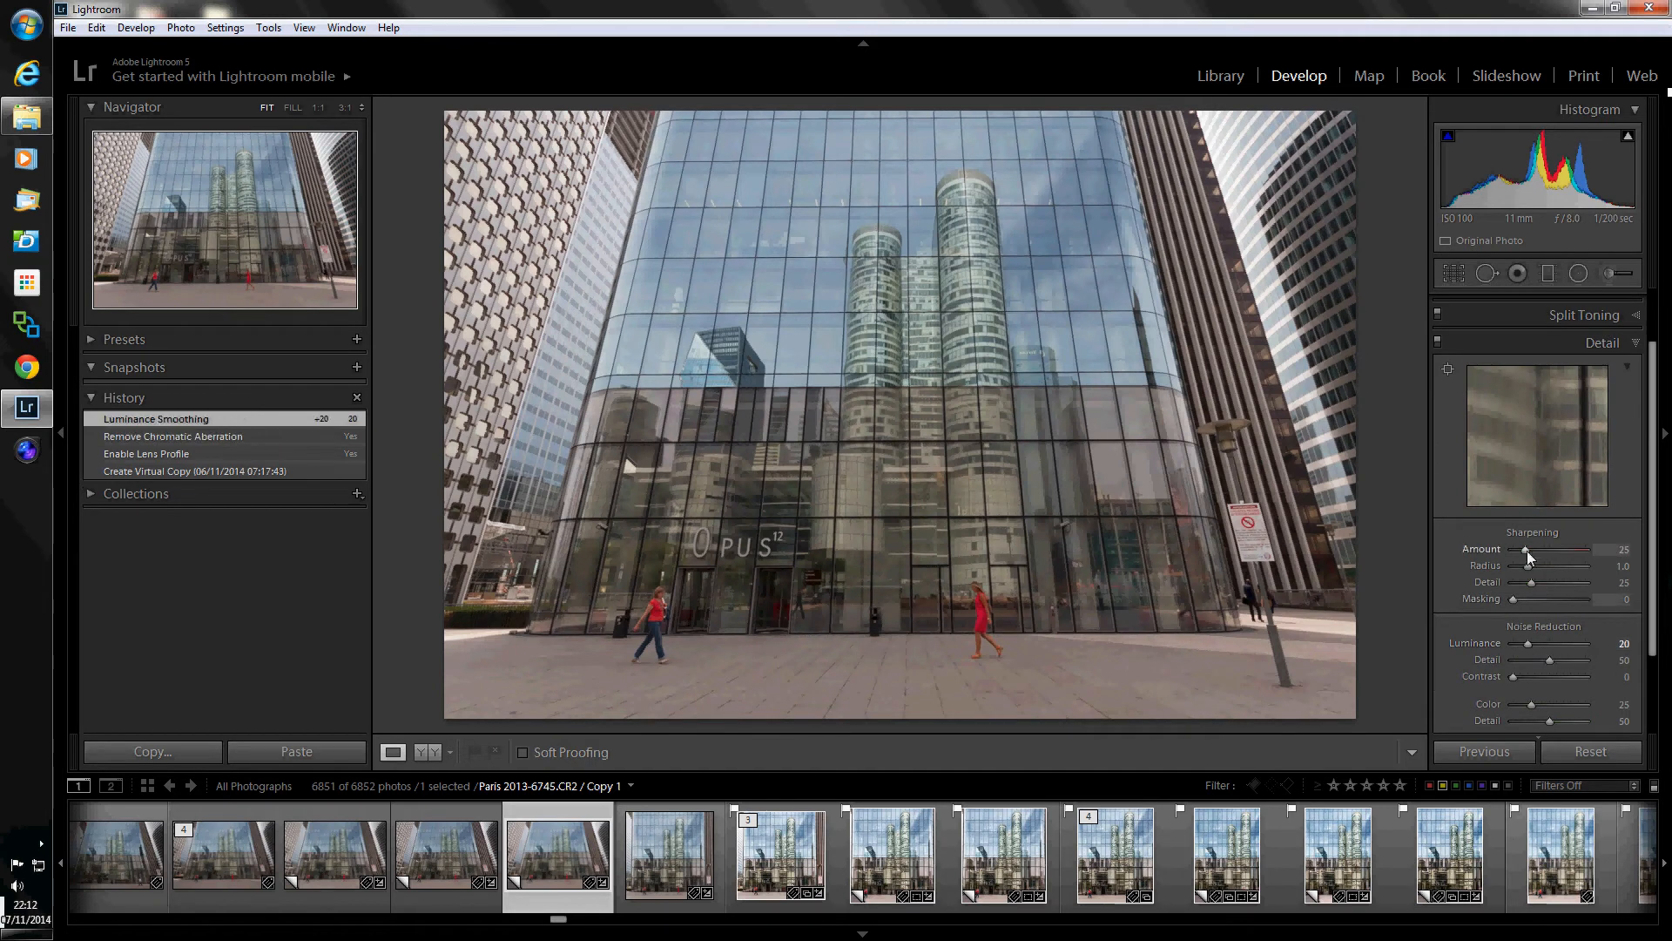
- Set the sharpening amount to 37 and the sharpening masking to 73
drag(1526, 549, 1534, 551)
drag(1533, 551, 1533, 551)
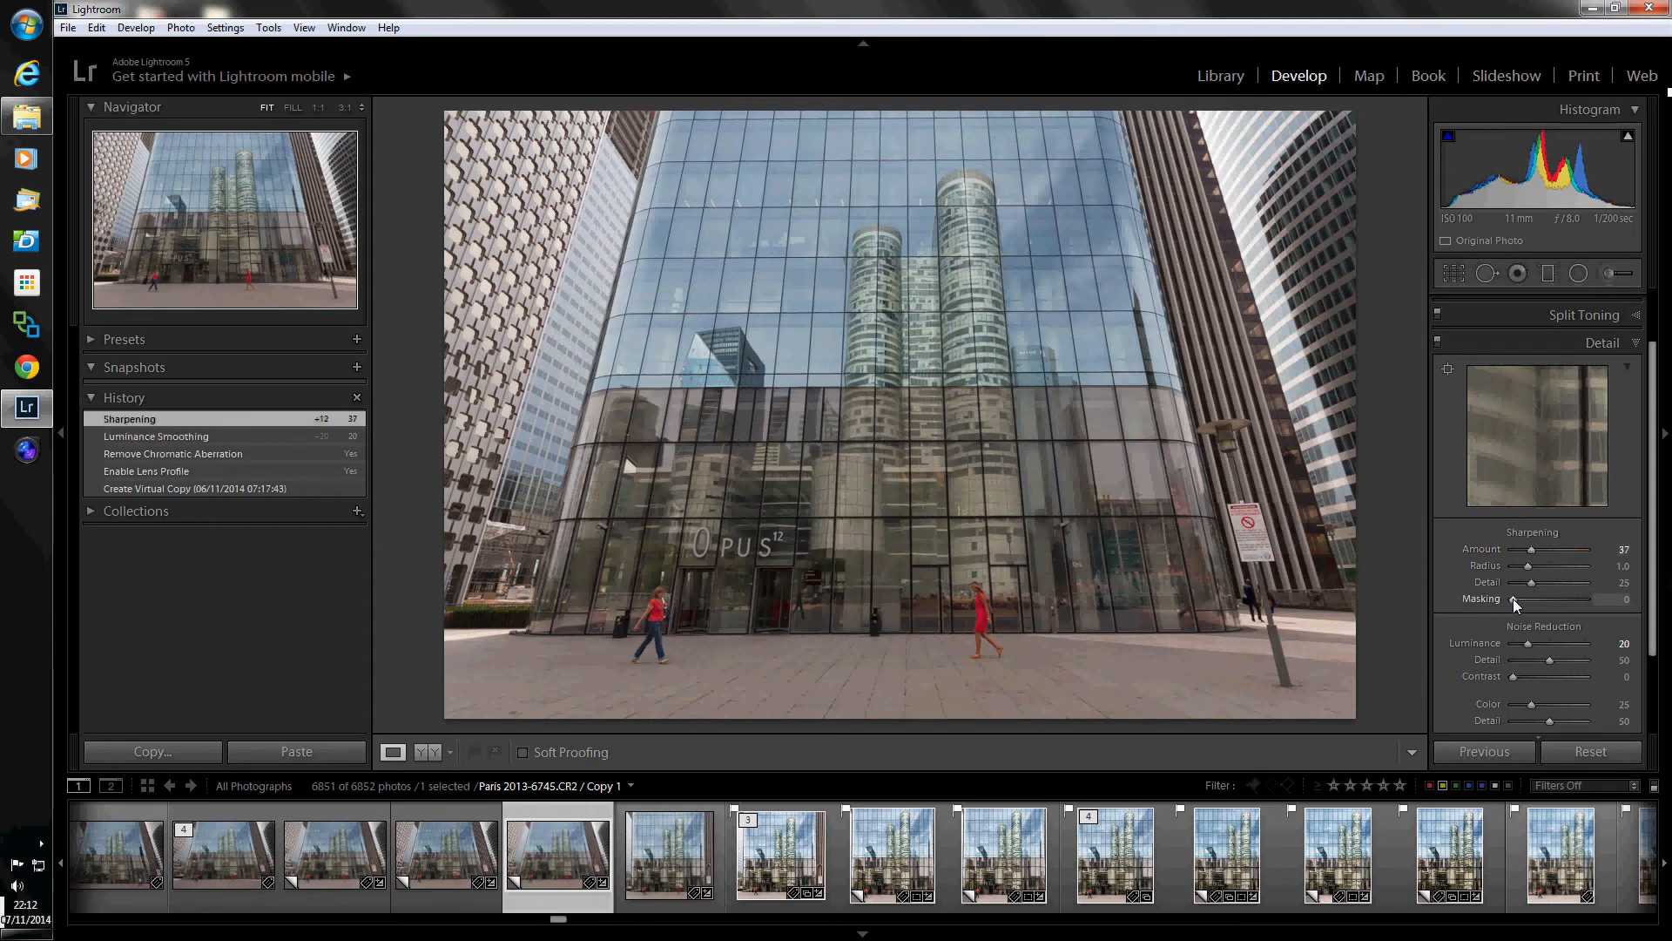
drag(1513, 598, 1562, 601)
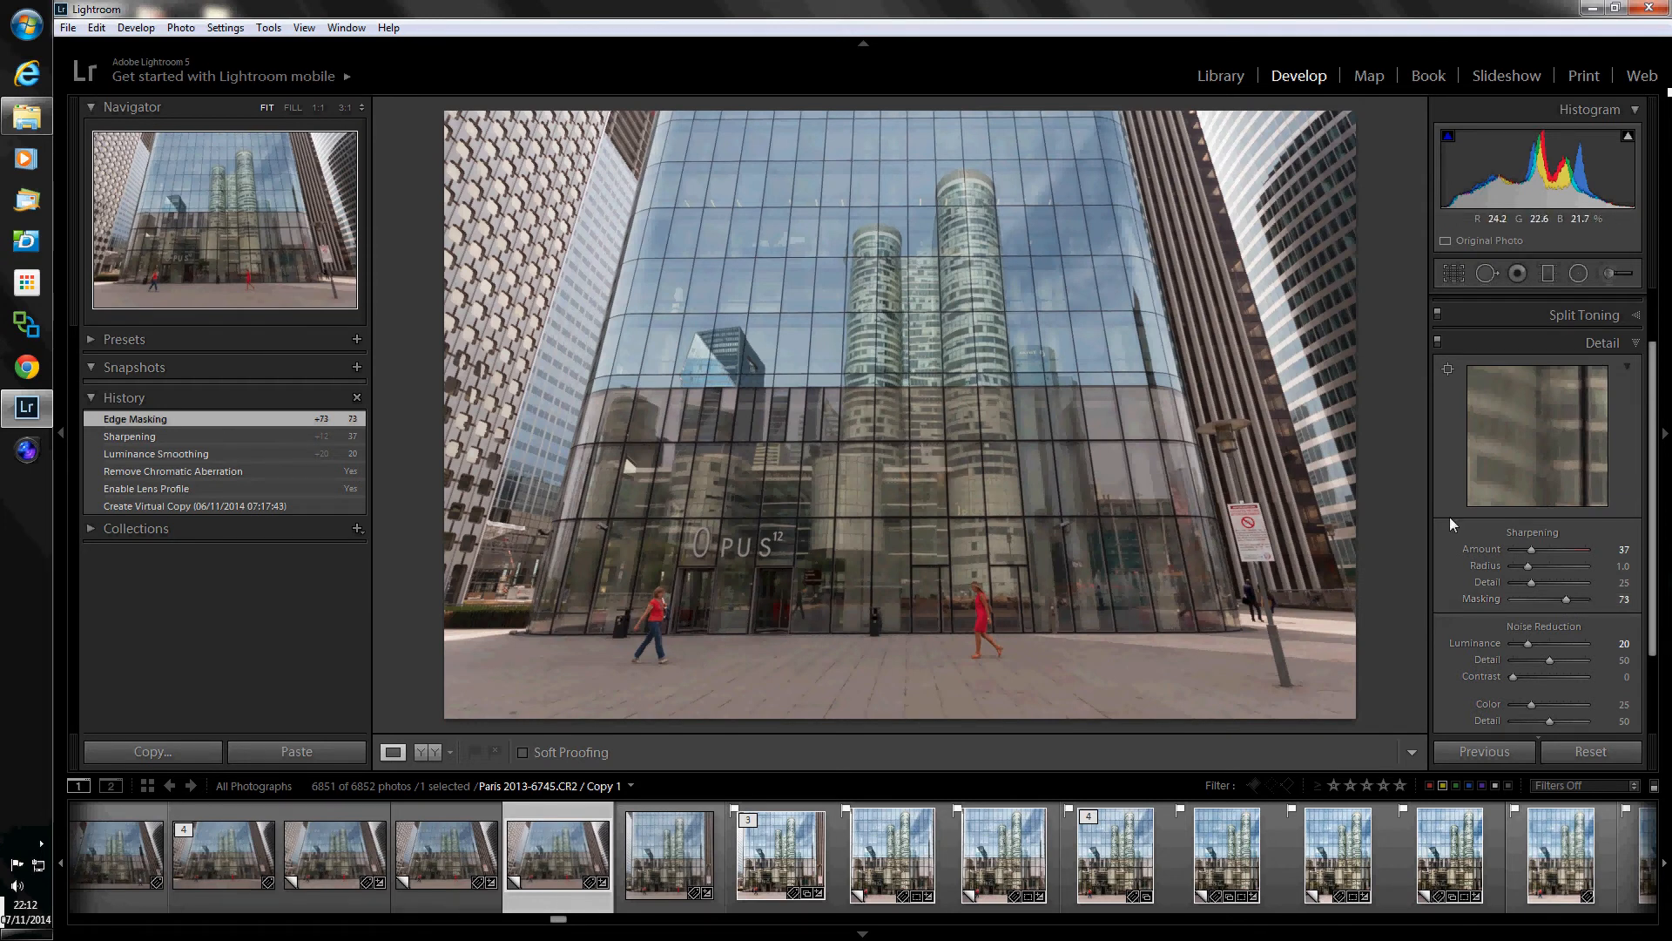
- Add a graduated filter with exposure −0.51 from the photo's top edge down to the level of the OPUS sign
scroll(1602, 314, up, 2)
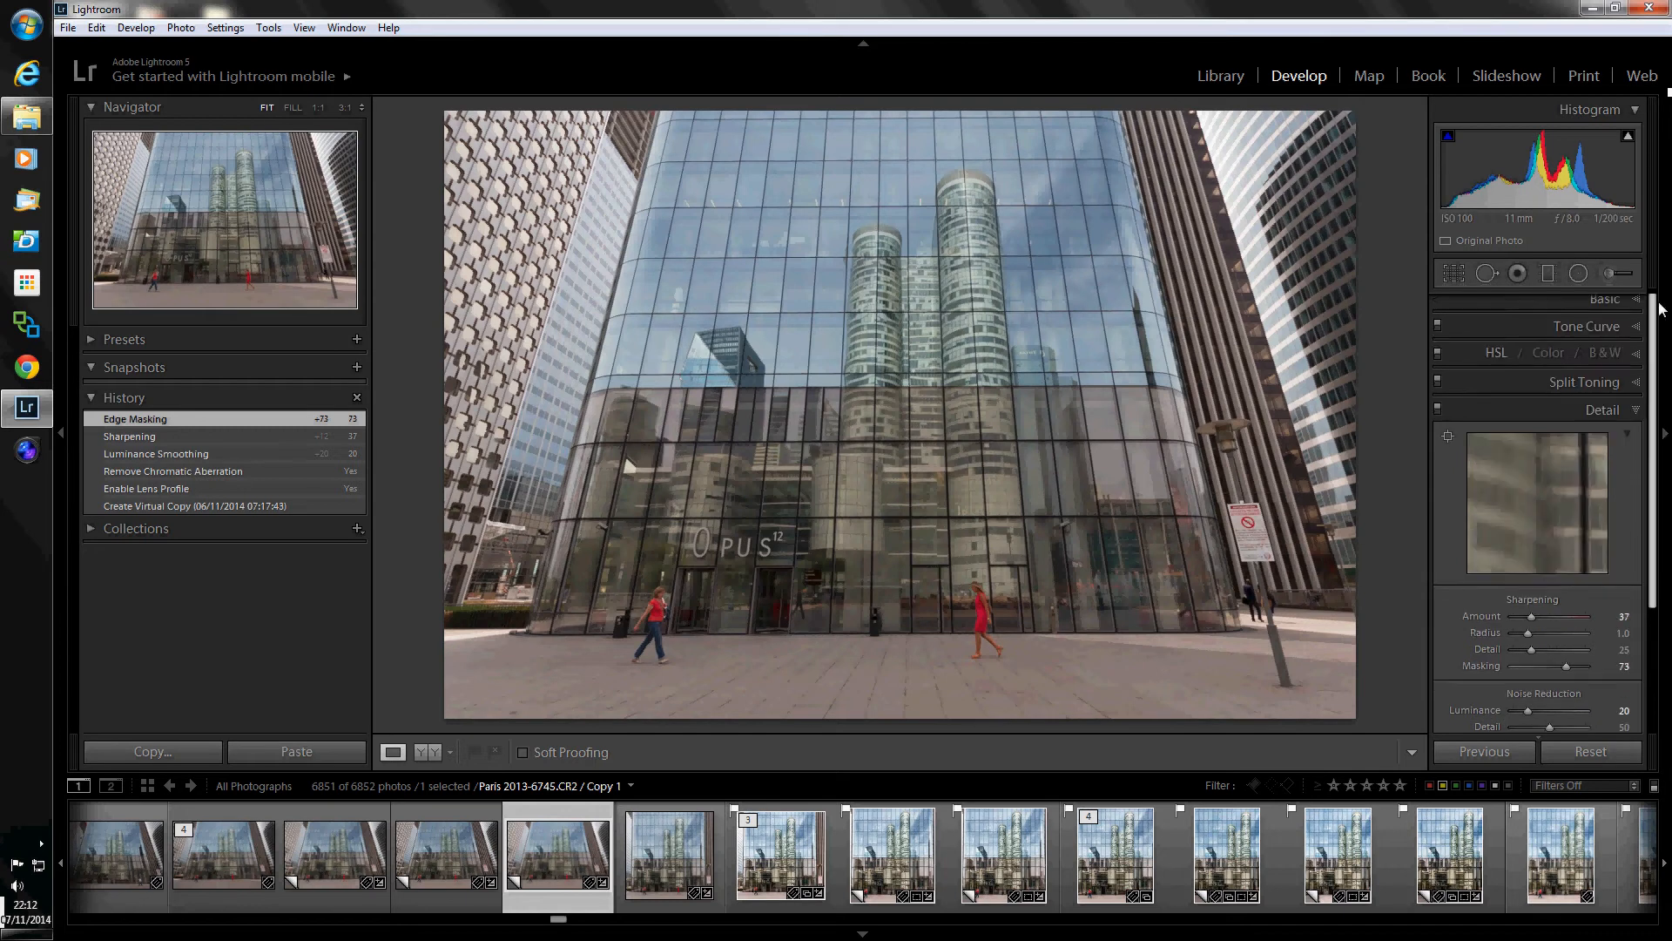
click(1601, 304)
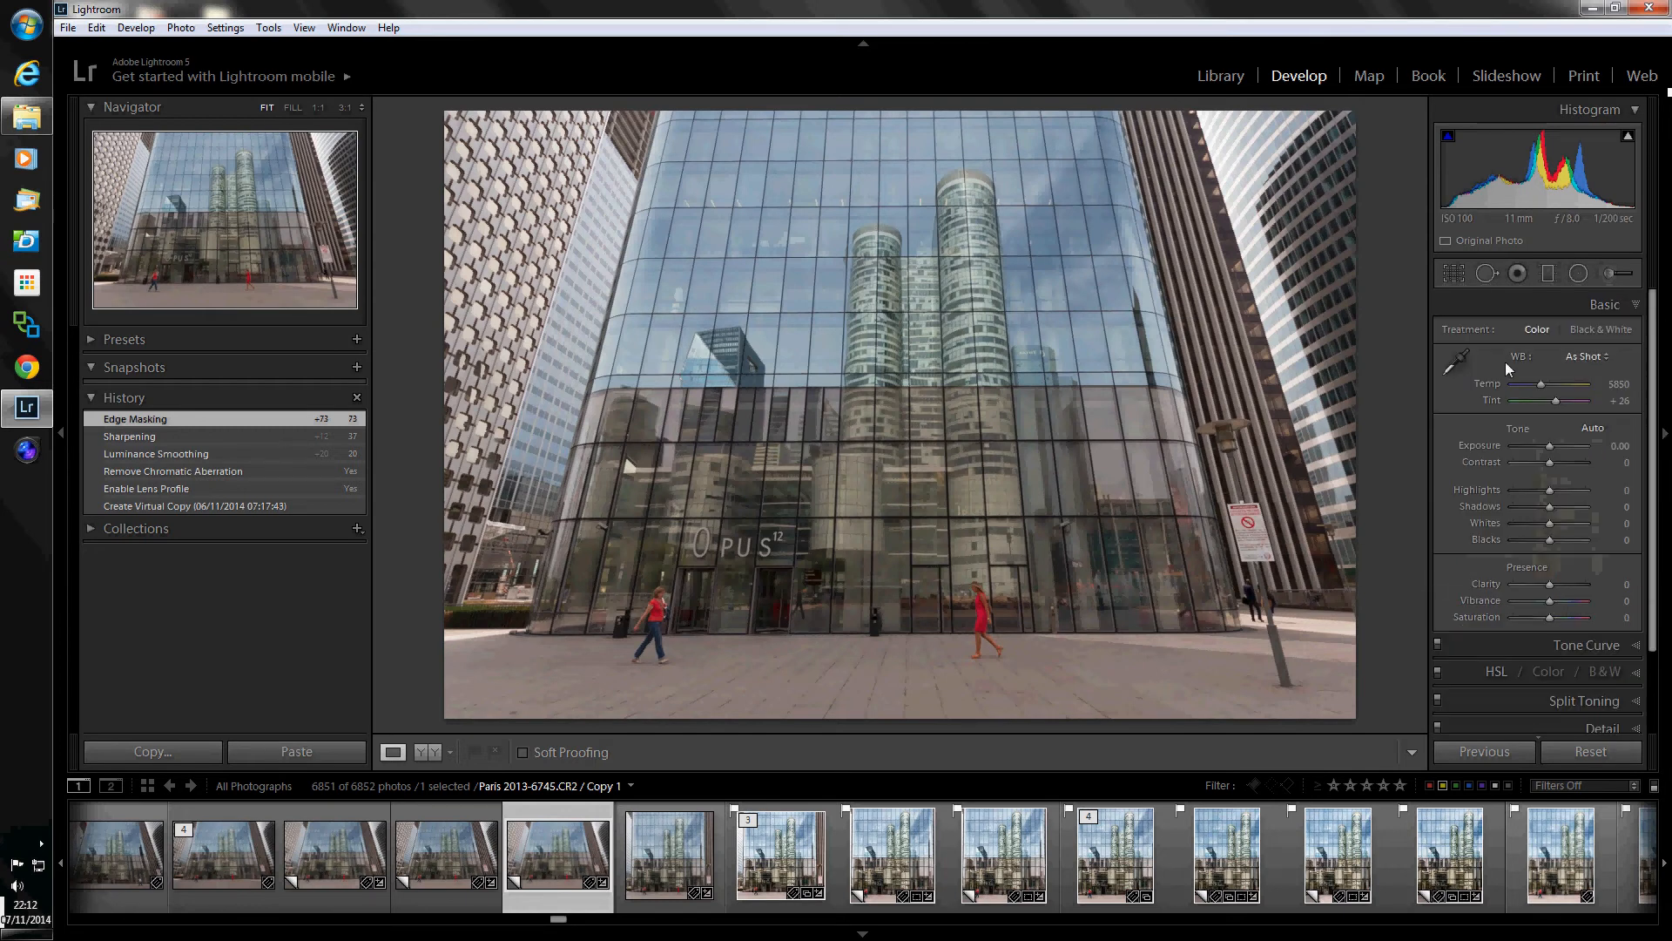
click(1548, 274)
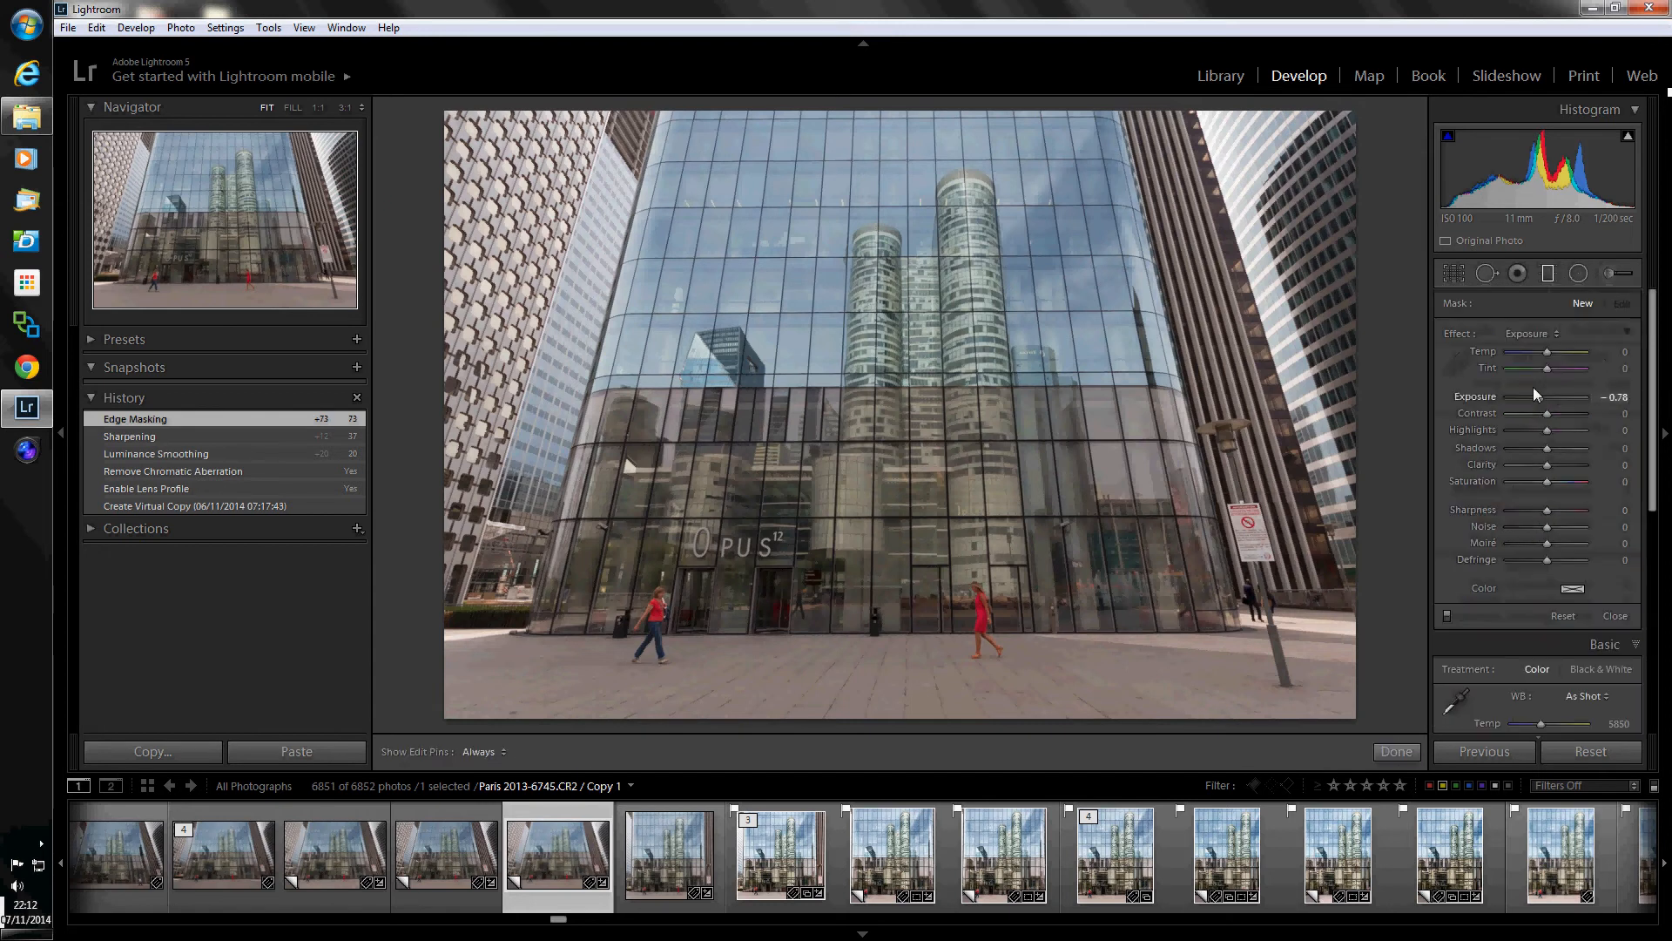
click(1533, 335)
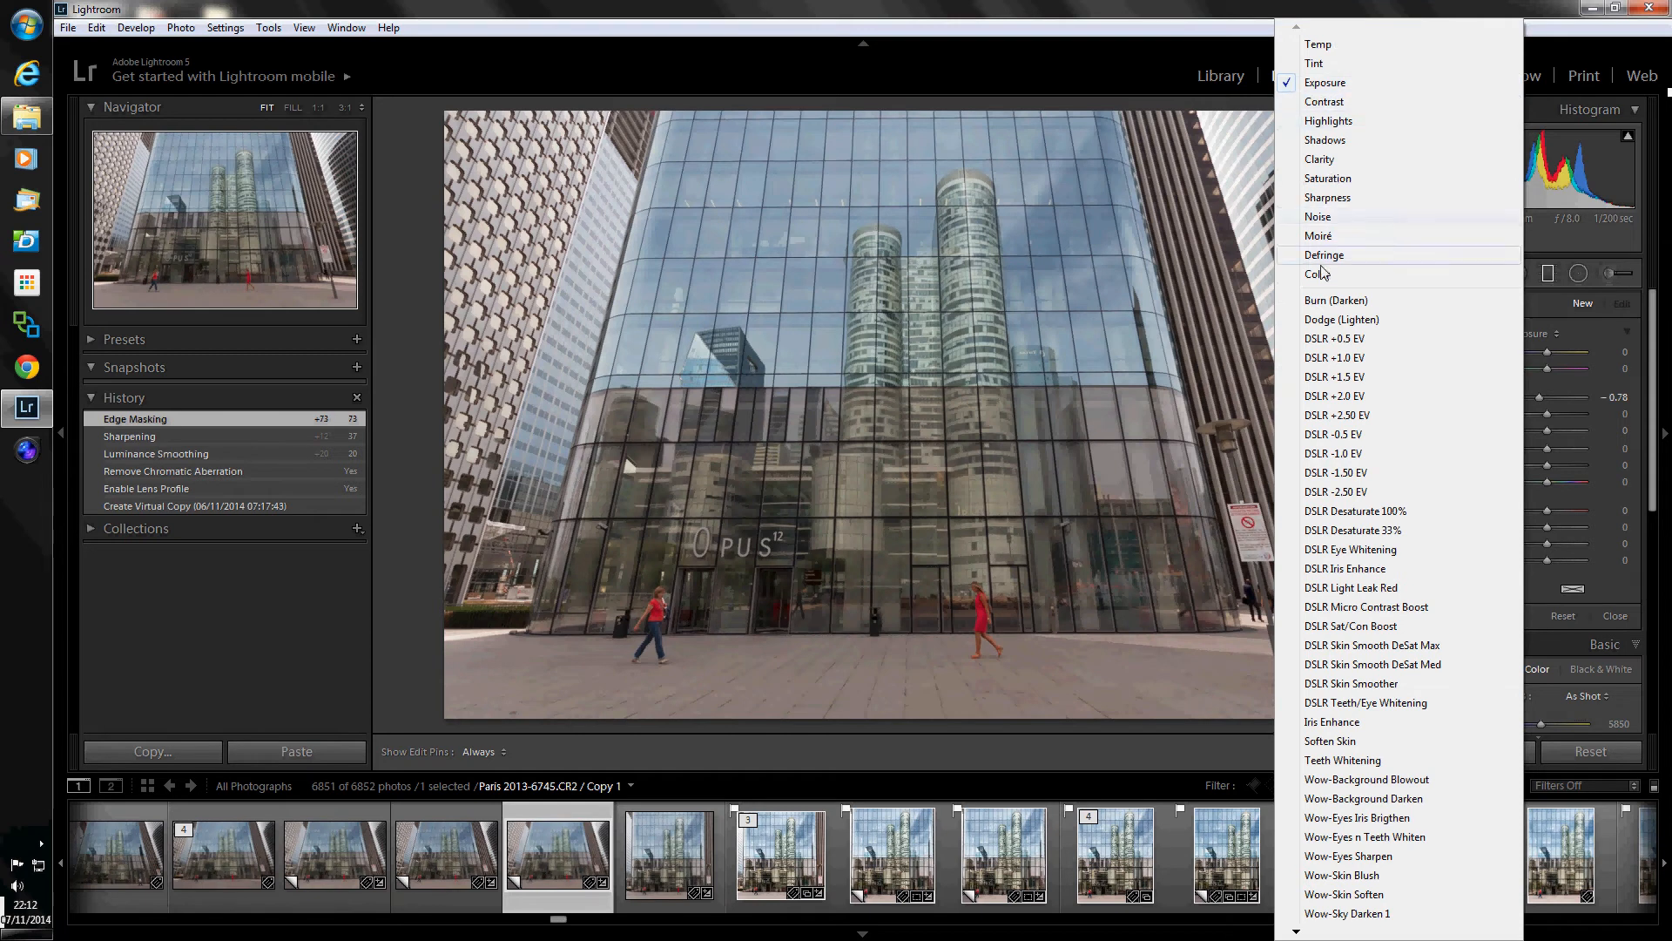
click(1339, 83)
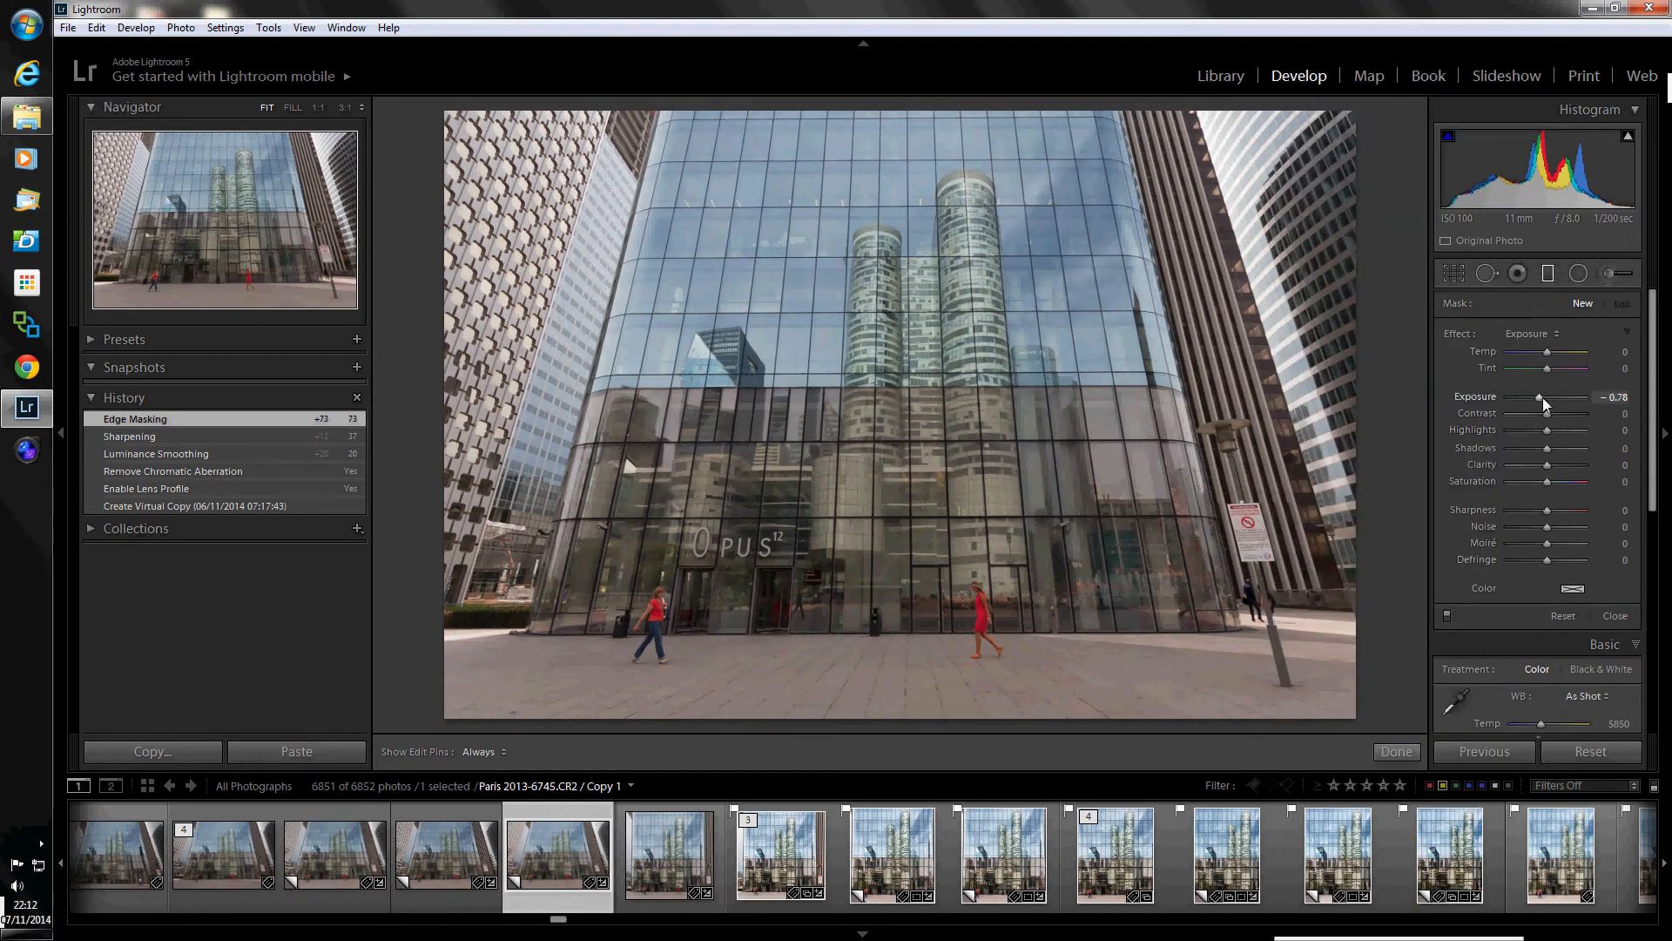
drag(1539, 397, 1543, 400)
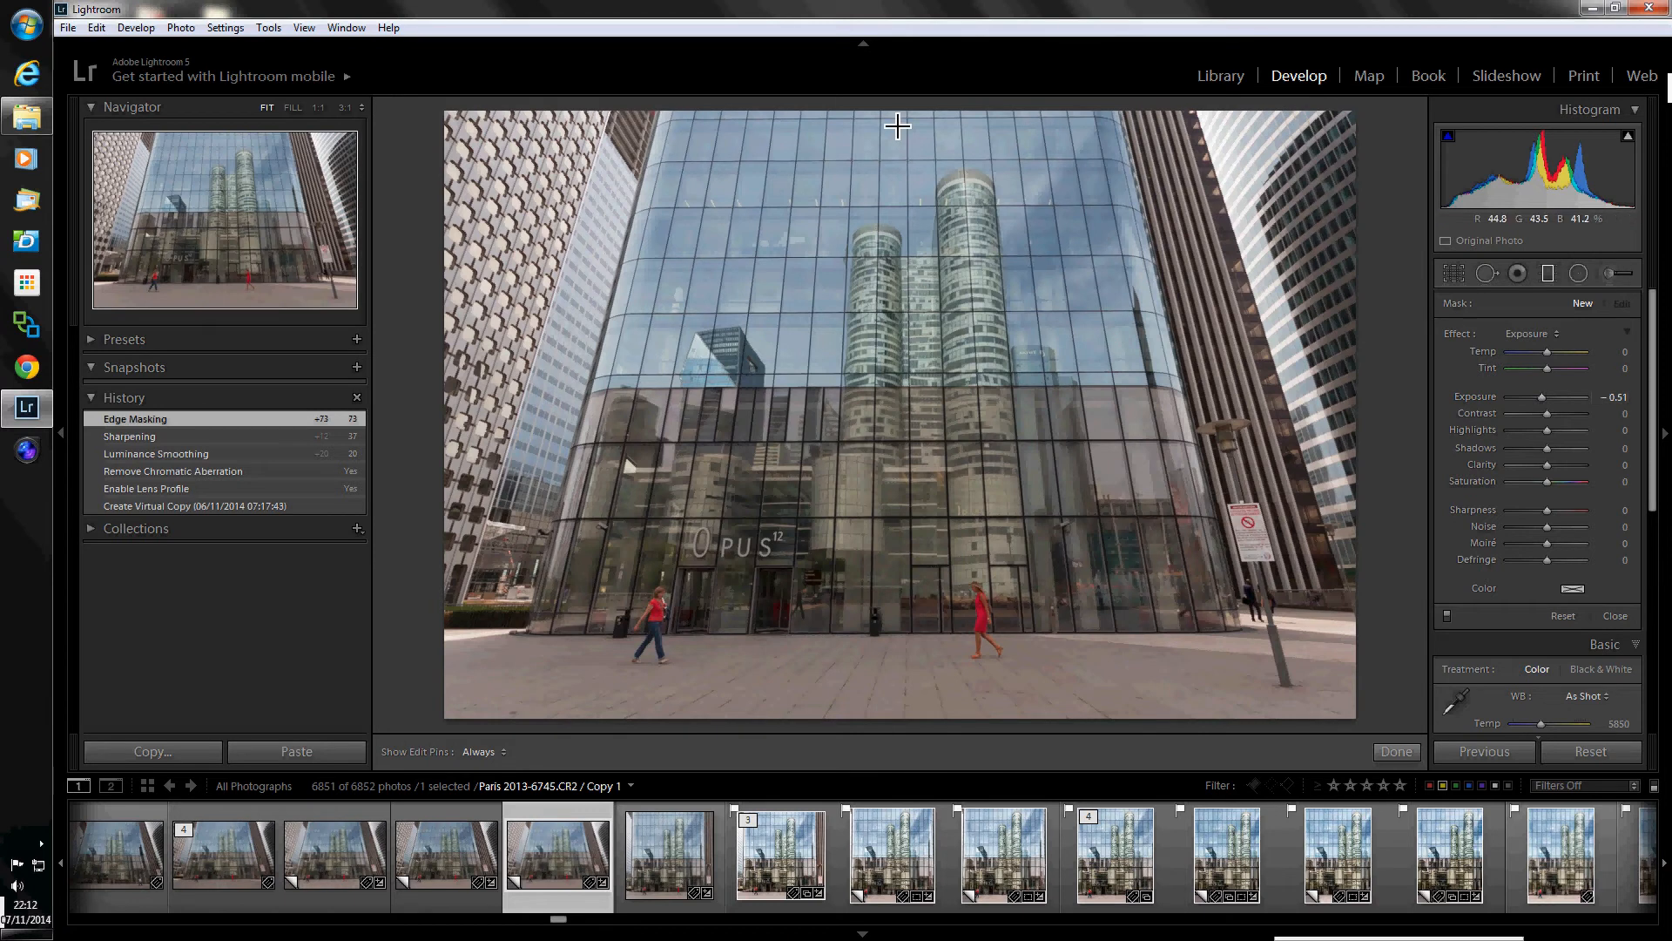
drag(880, 112, 881, 542)
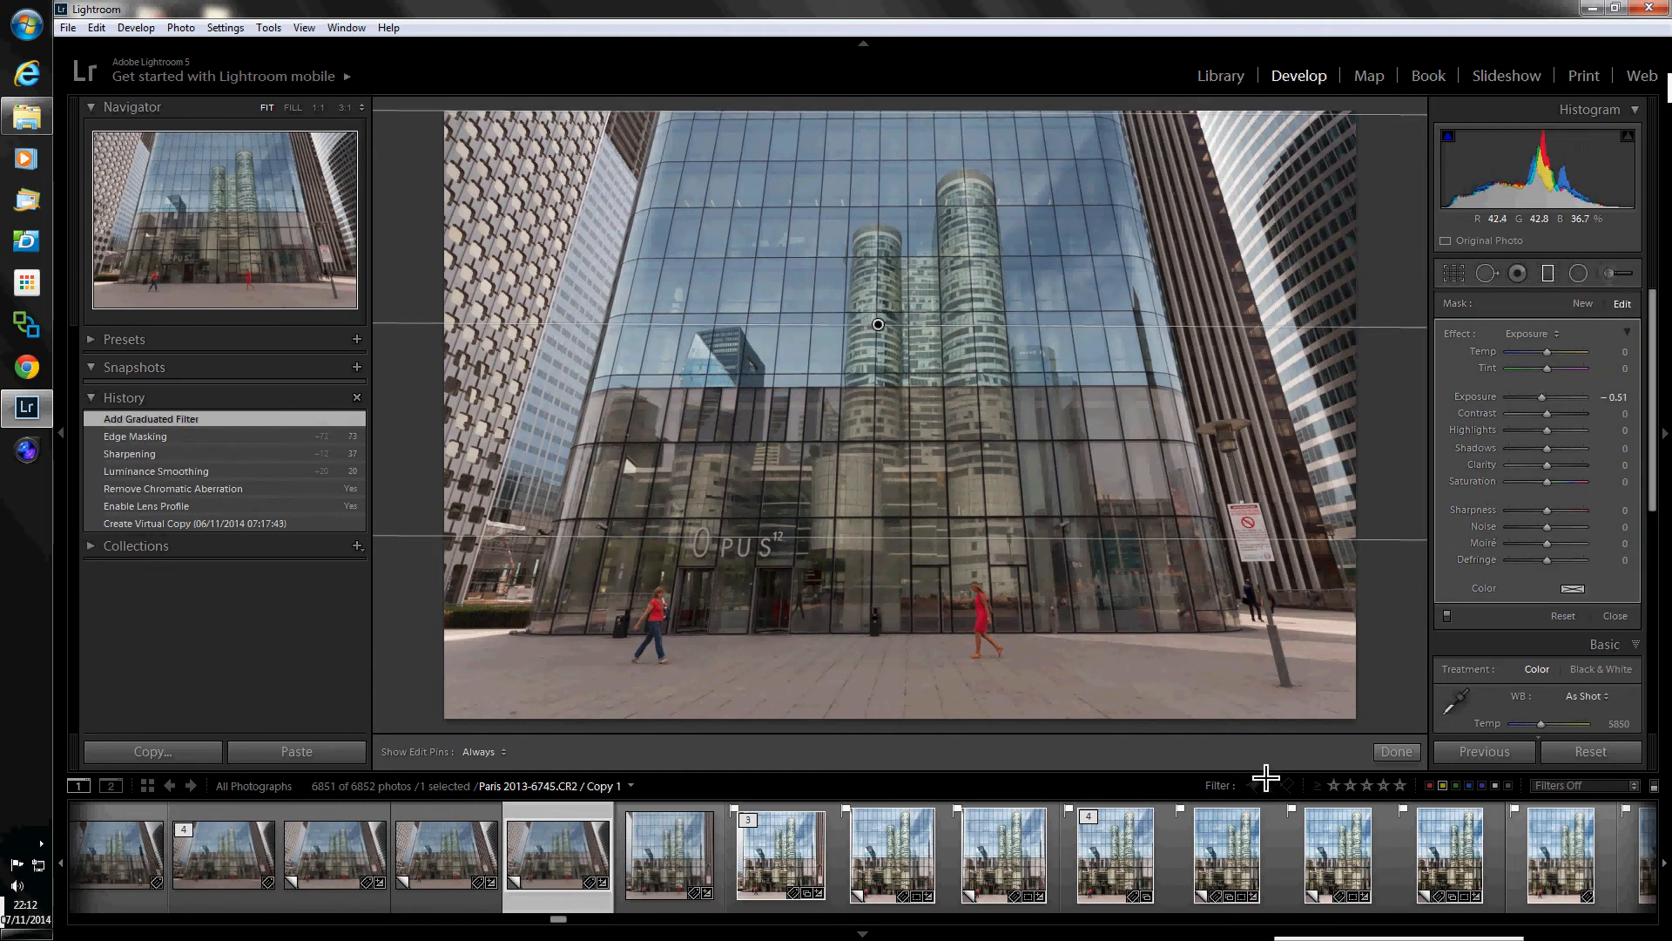
click(1397, 751)
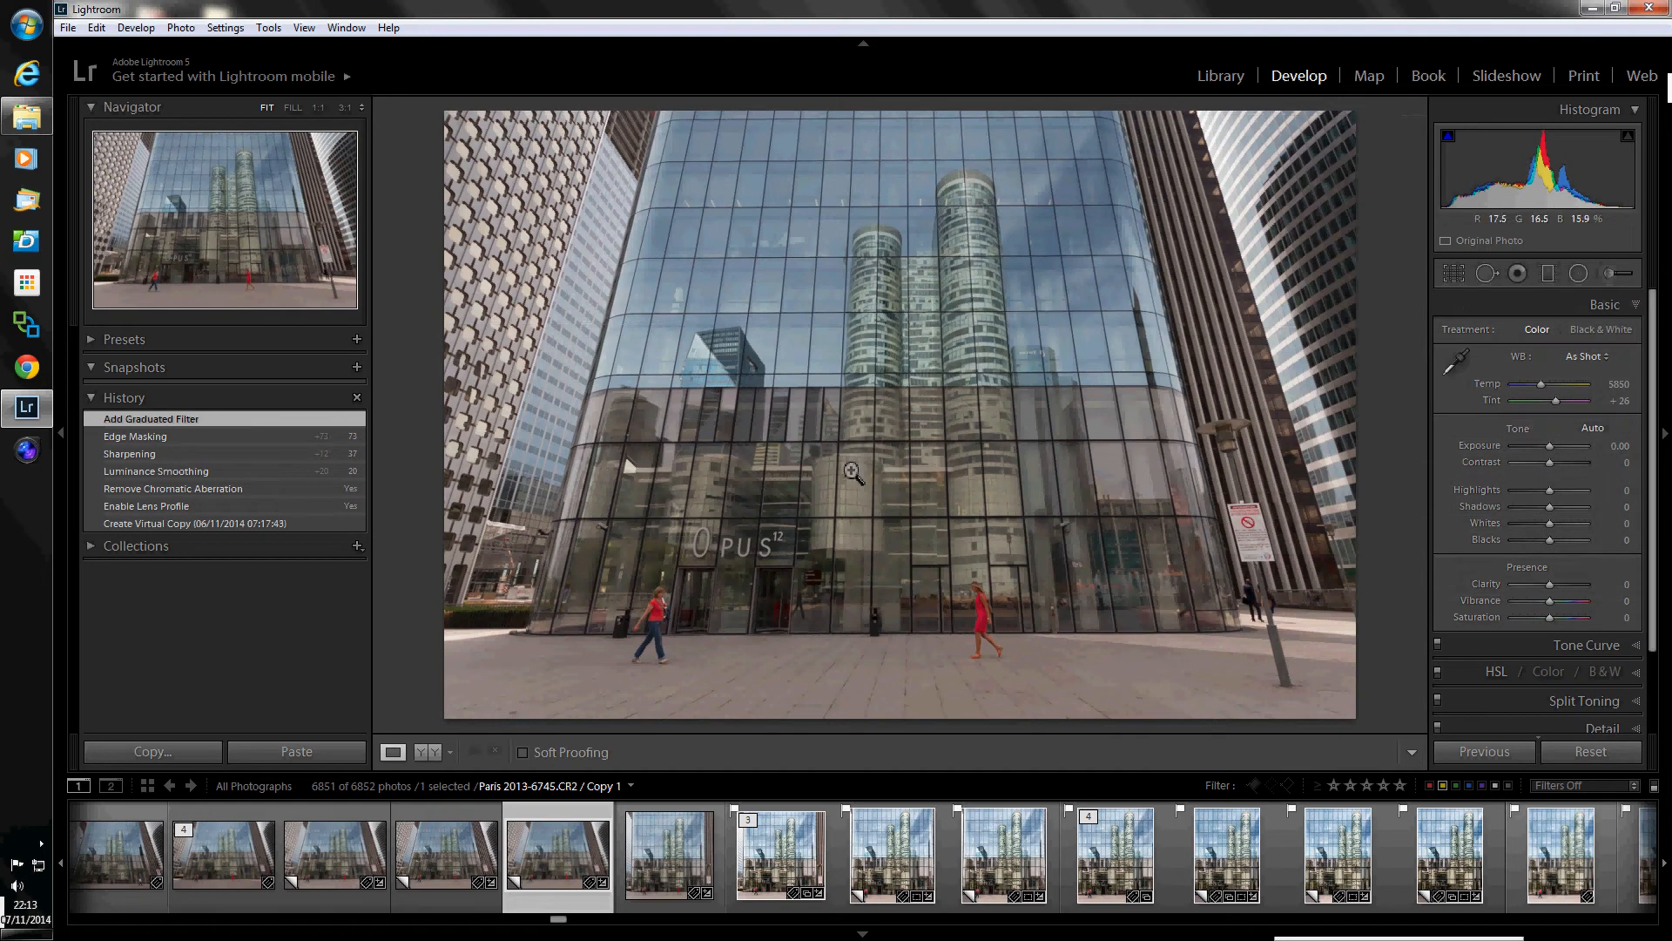
- Open a copy of the photo with Lightroom adjustments in Color Efex Pro 4 as a 16-bit sRGB TIFF
right_click(816, 475)
mouse_move(871, 567)
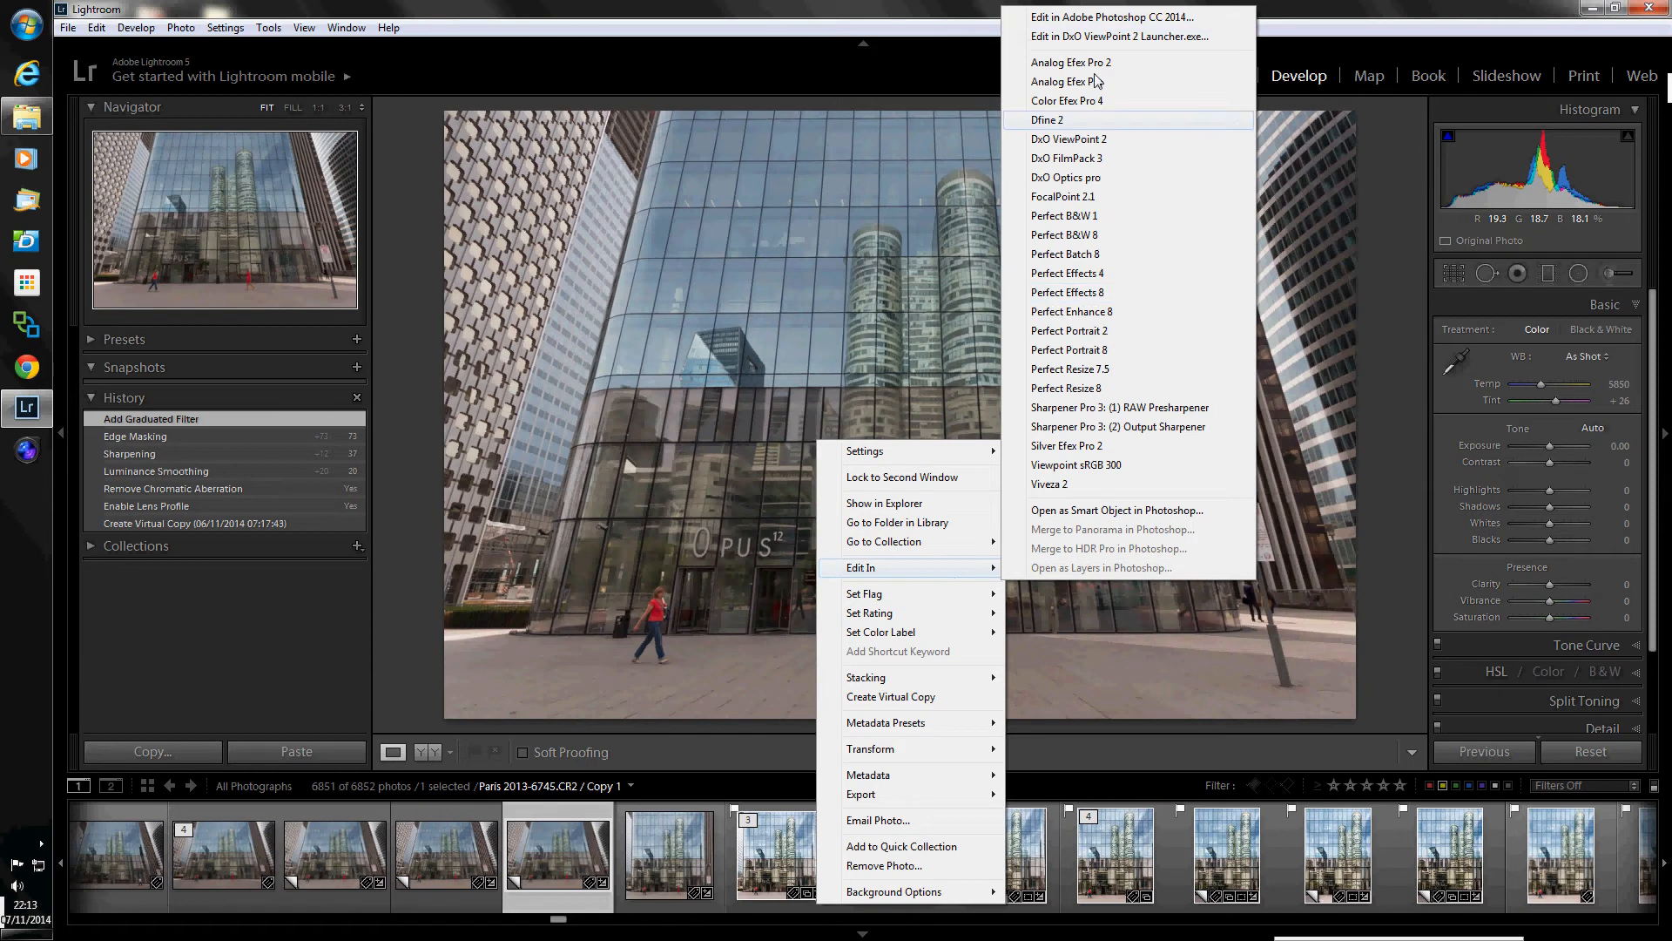
click(1074, 101)
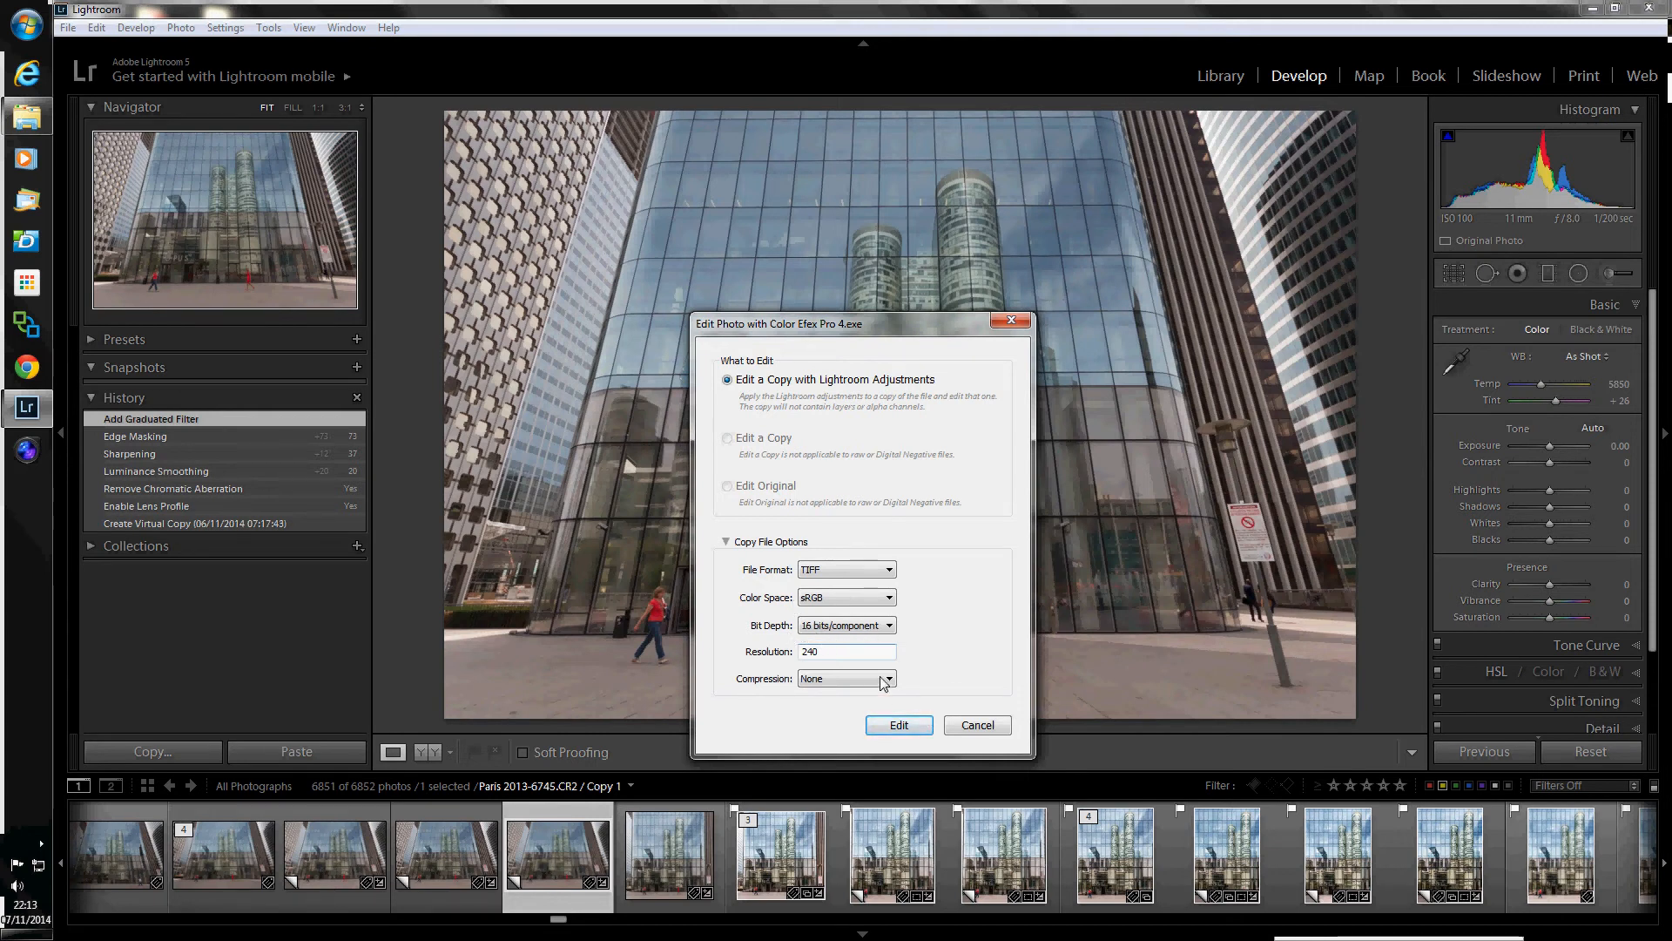
click(903, 730)
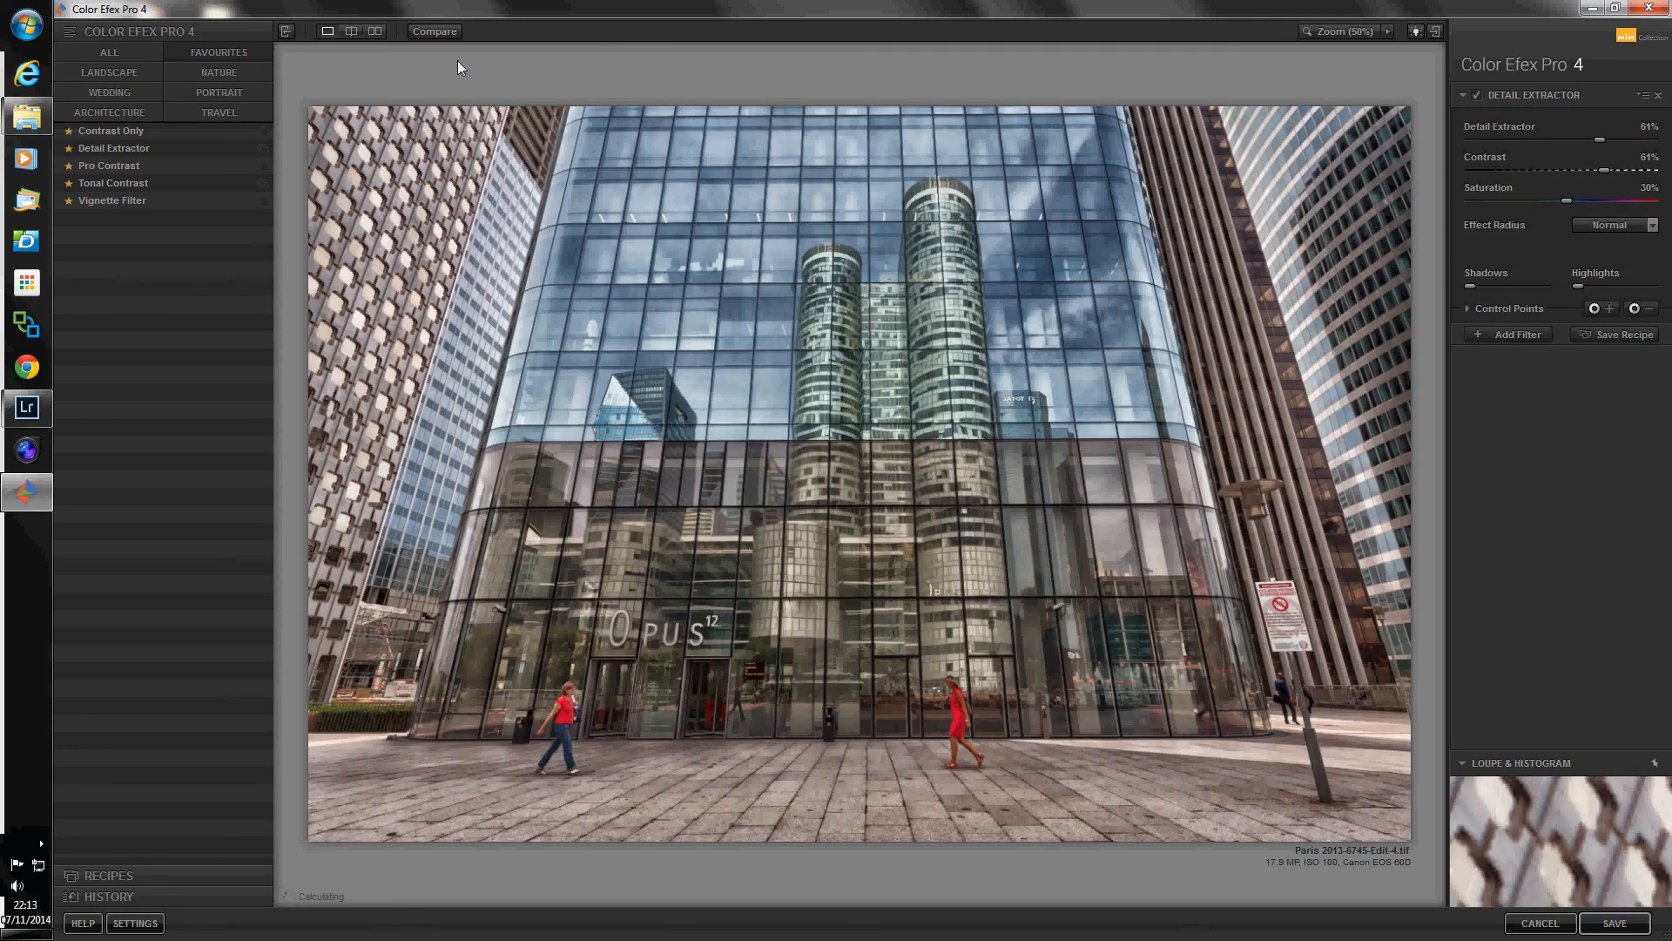
- Show the Detail Extractor presets and repeatedly compare the filtered photo with the original
click(427, 29)
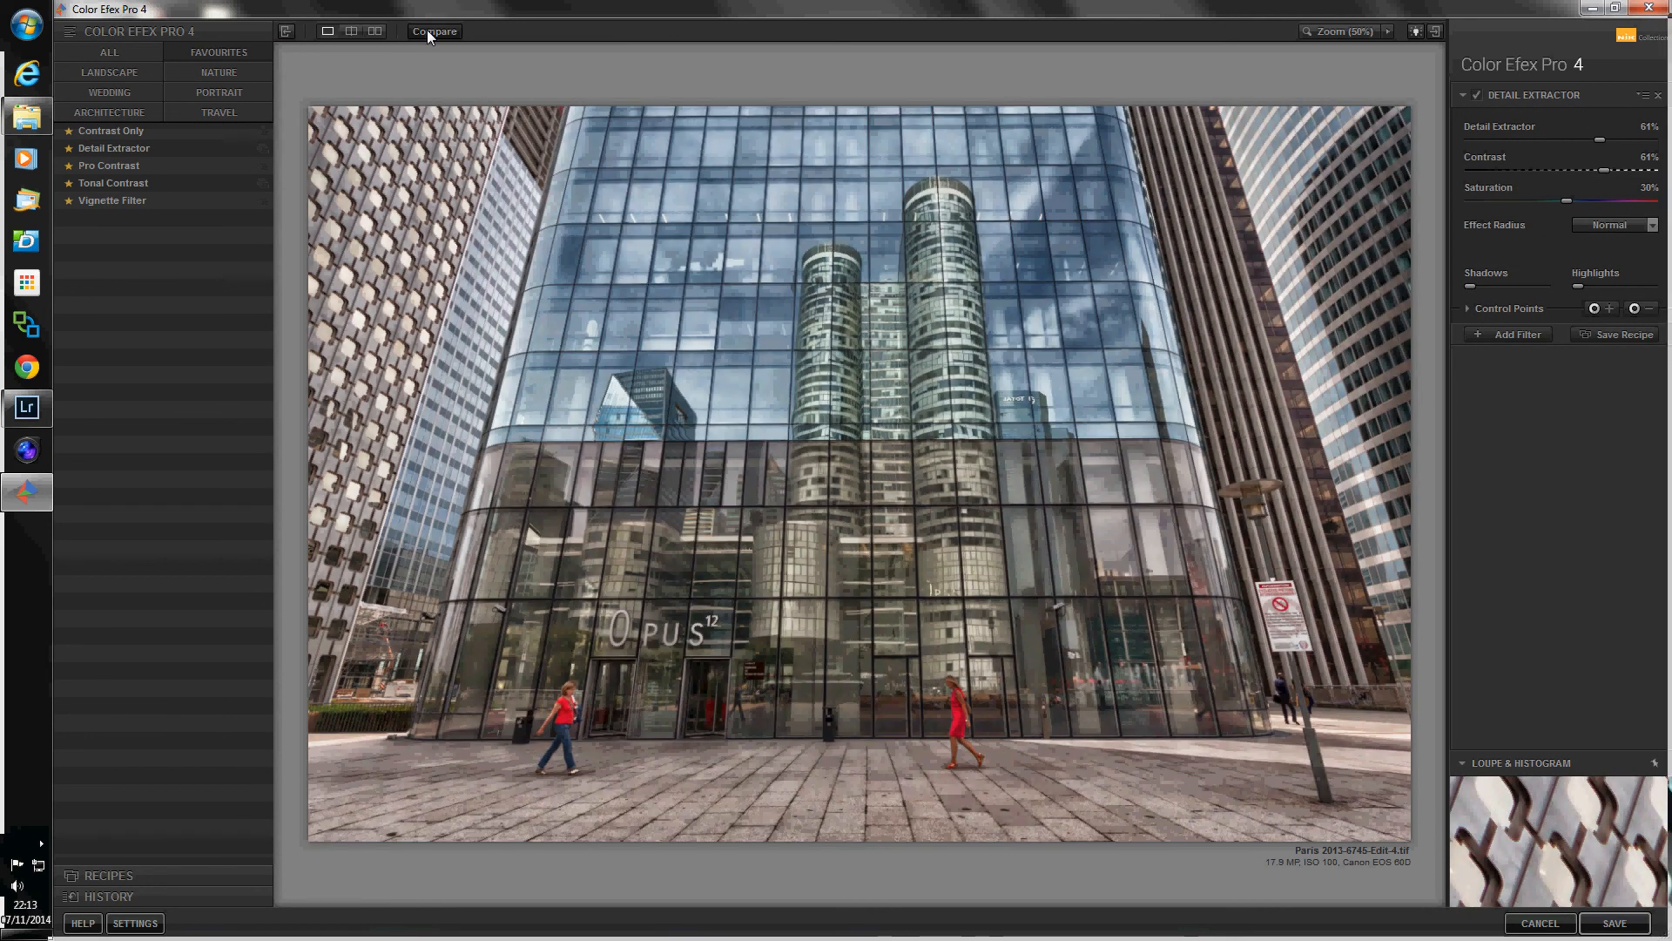
click(262, 148)
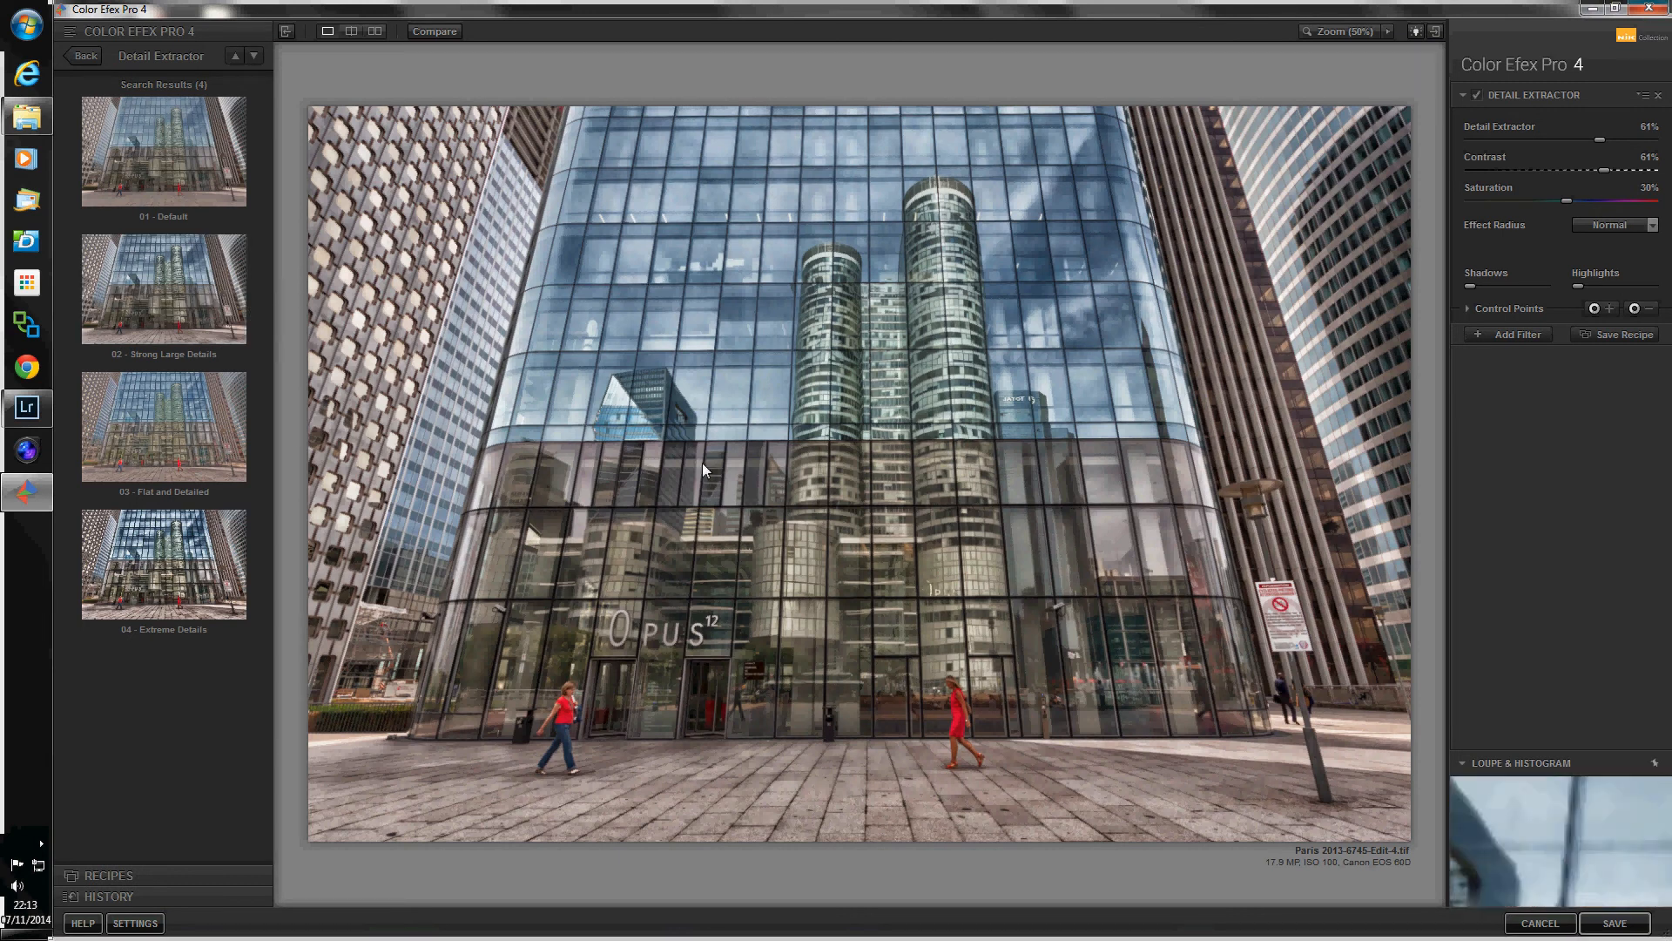
click(433, 33)
click(433, 33)
click(433, 33)
click(433, 33)
click(433, 33)
click(433, 33)
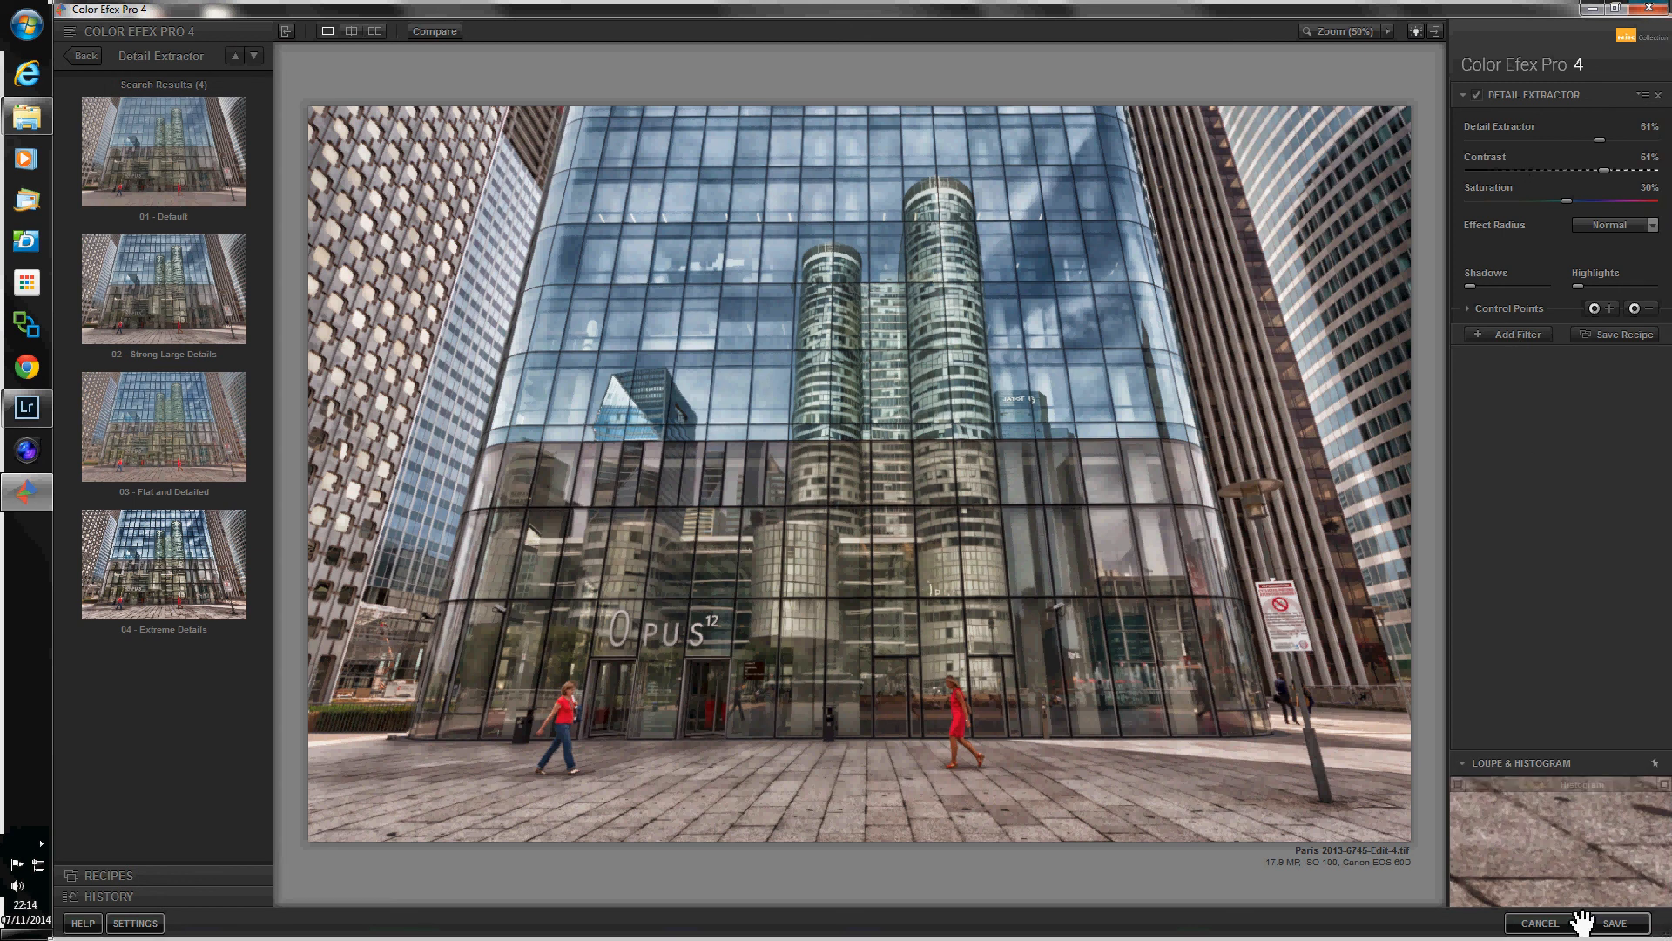
- Save the photo with the Detail Extractor effect back to Lightroom
click(1614, 924)
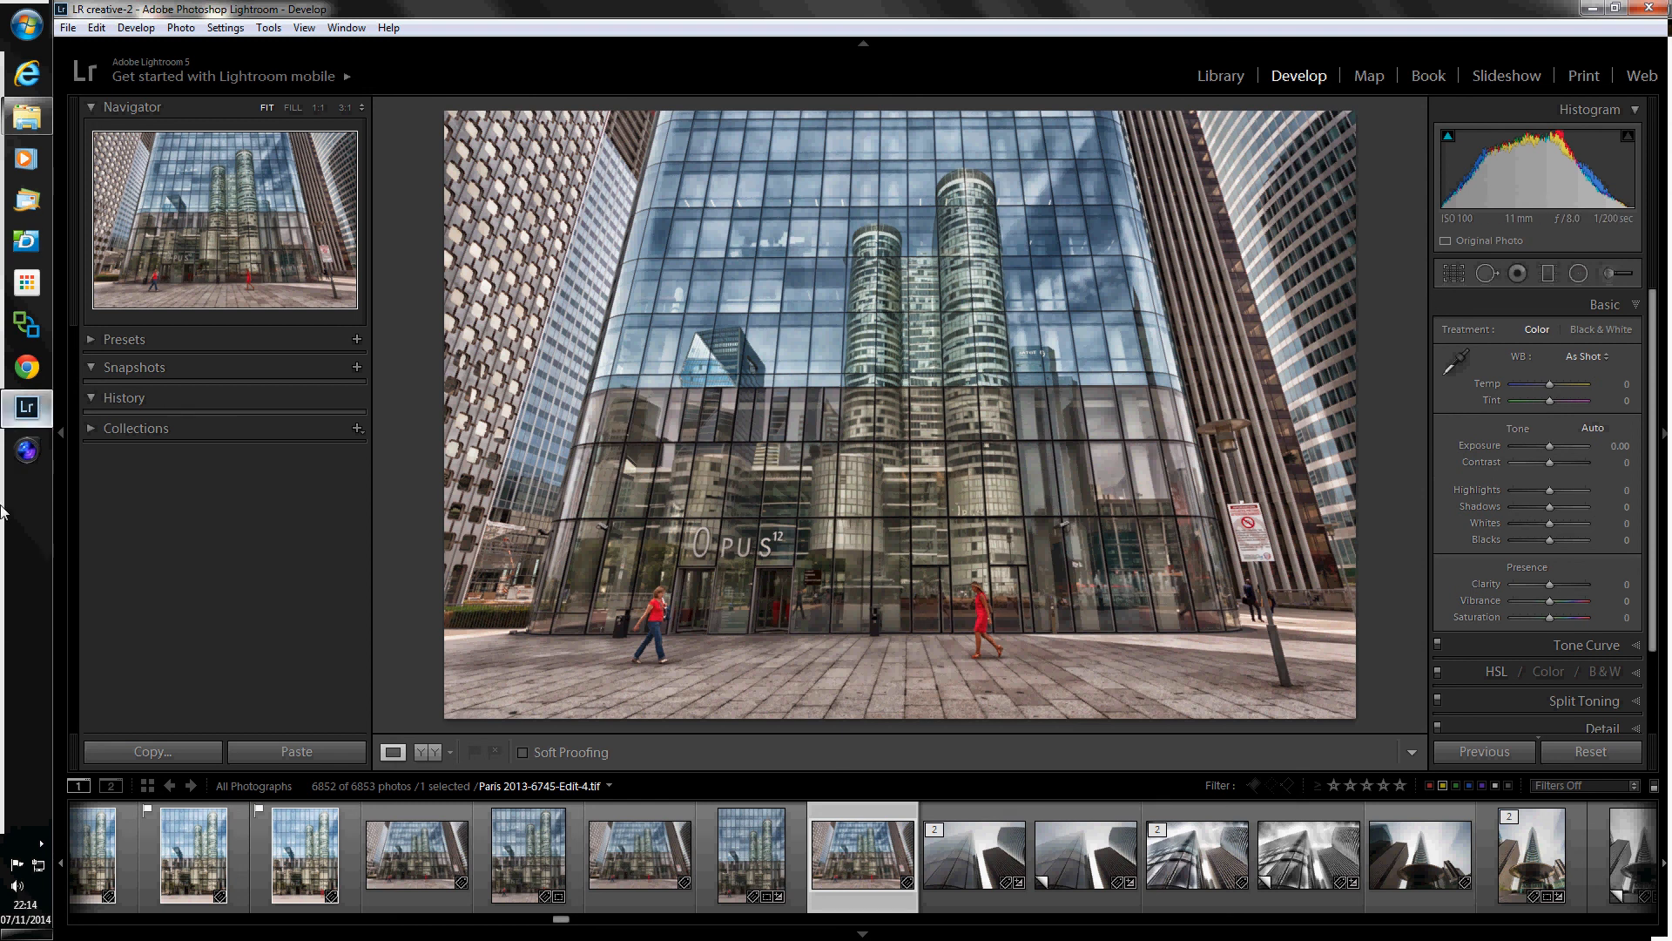
click(42, 847)
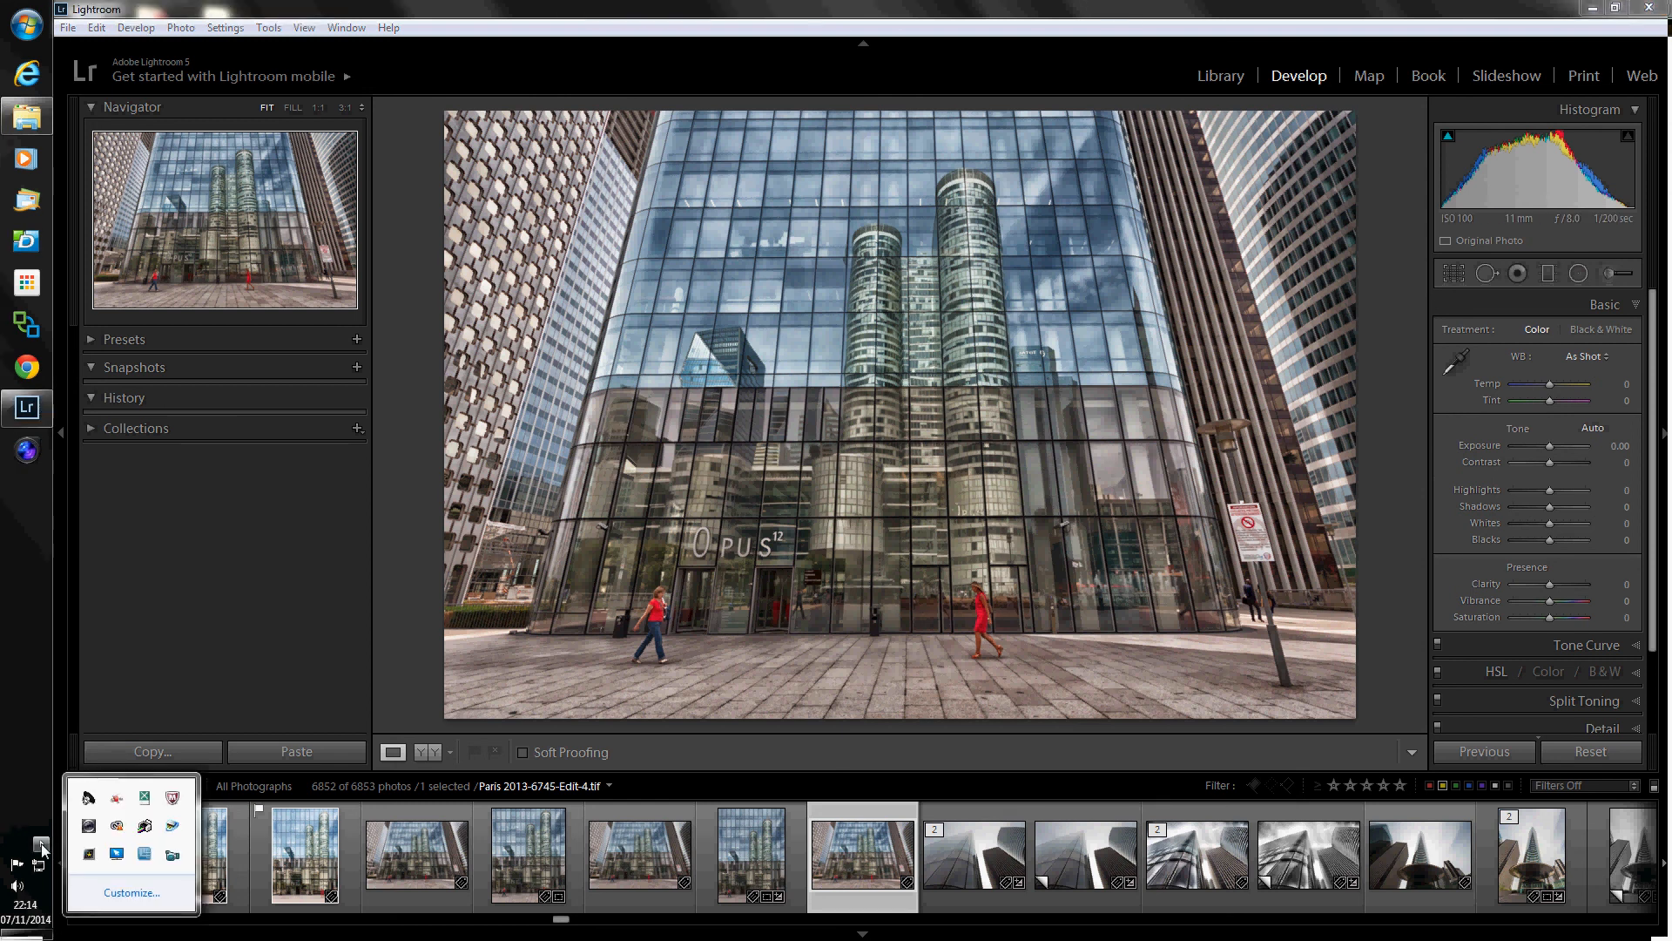